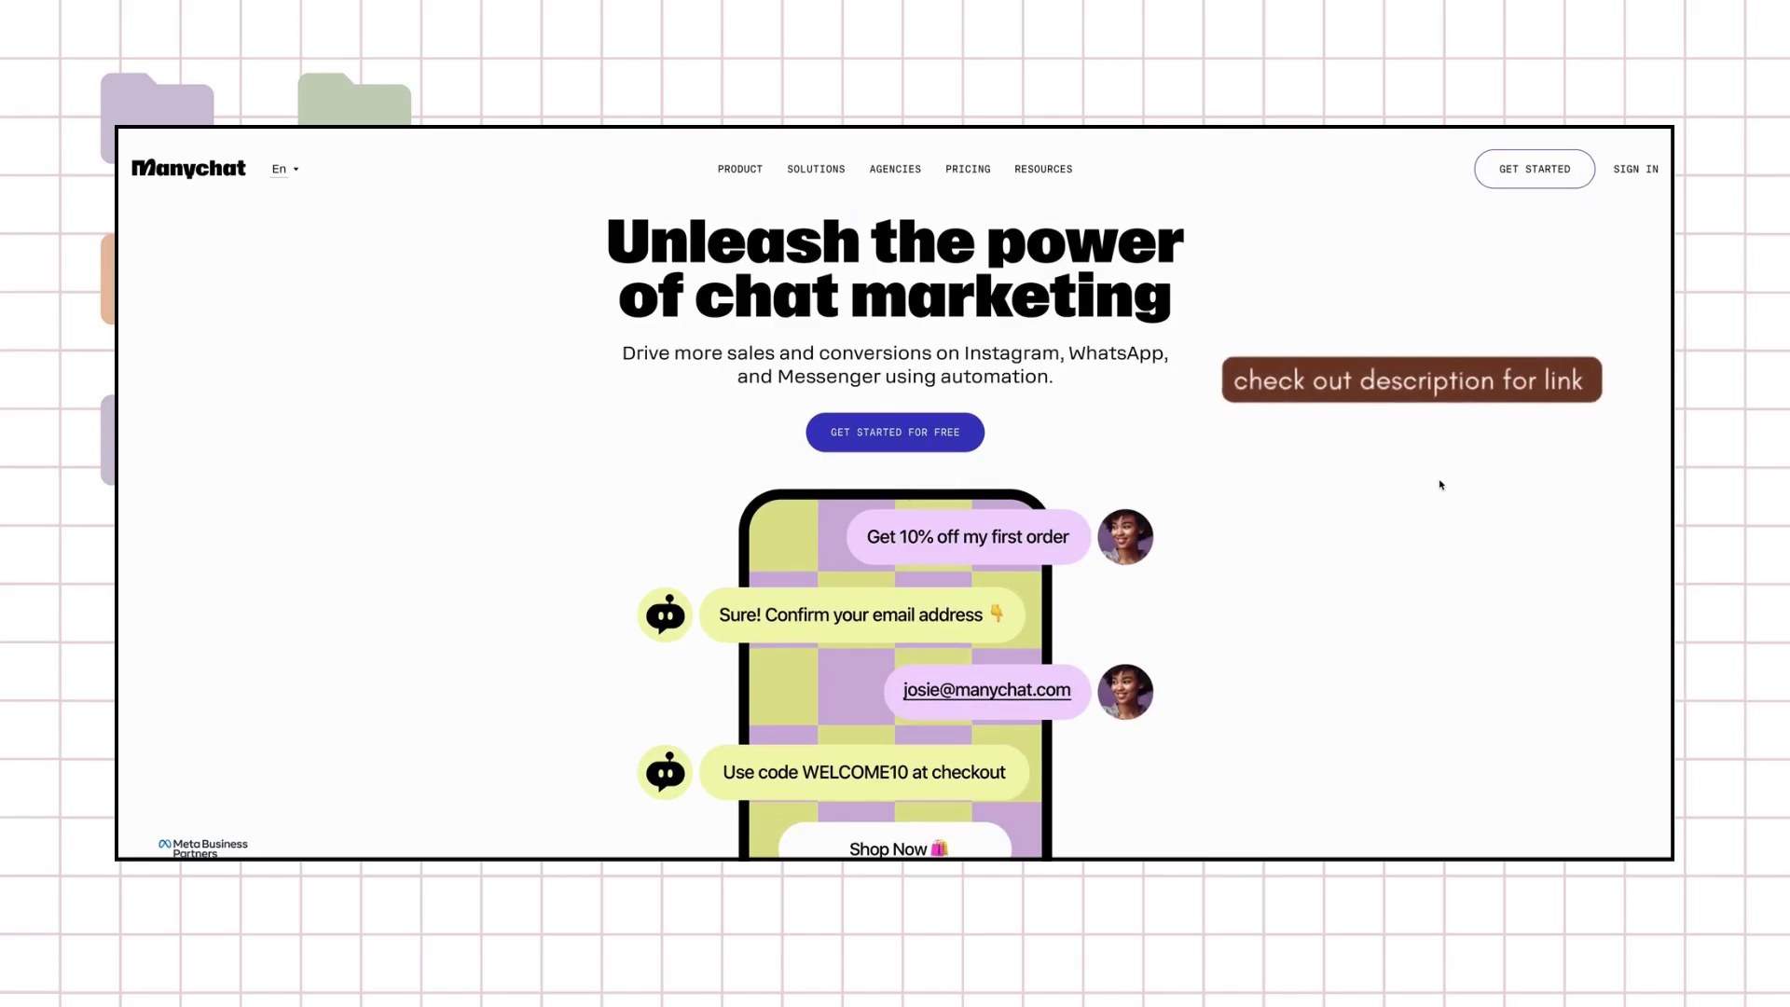
- Look through the Manychat landing page, from the chat marketing overview down to the free trial section and footer
scroll(1440, 484, down, 8)
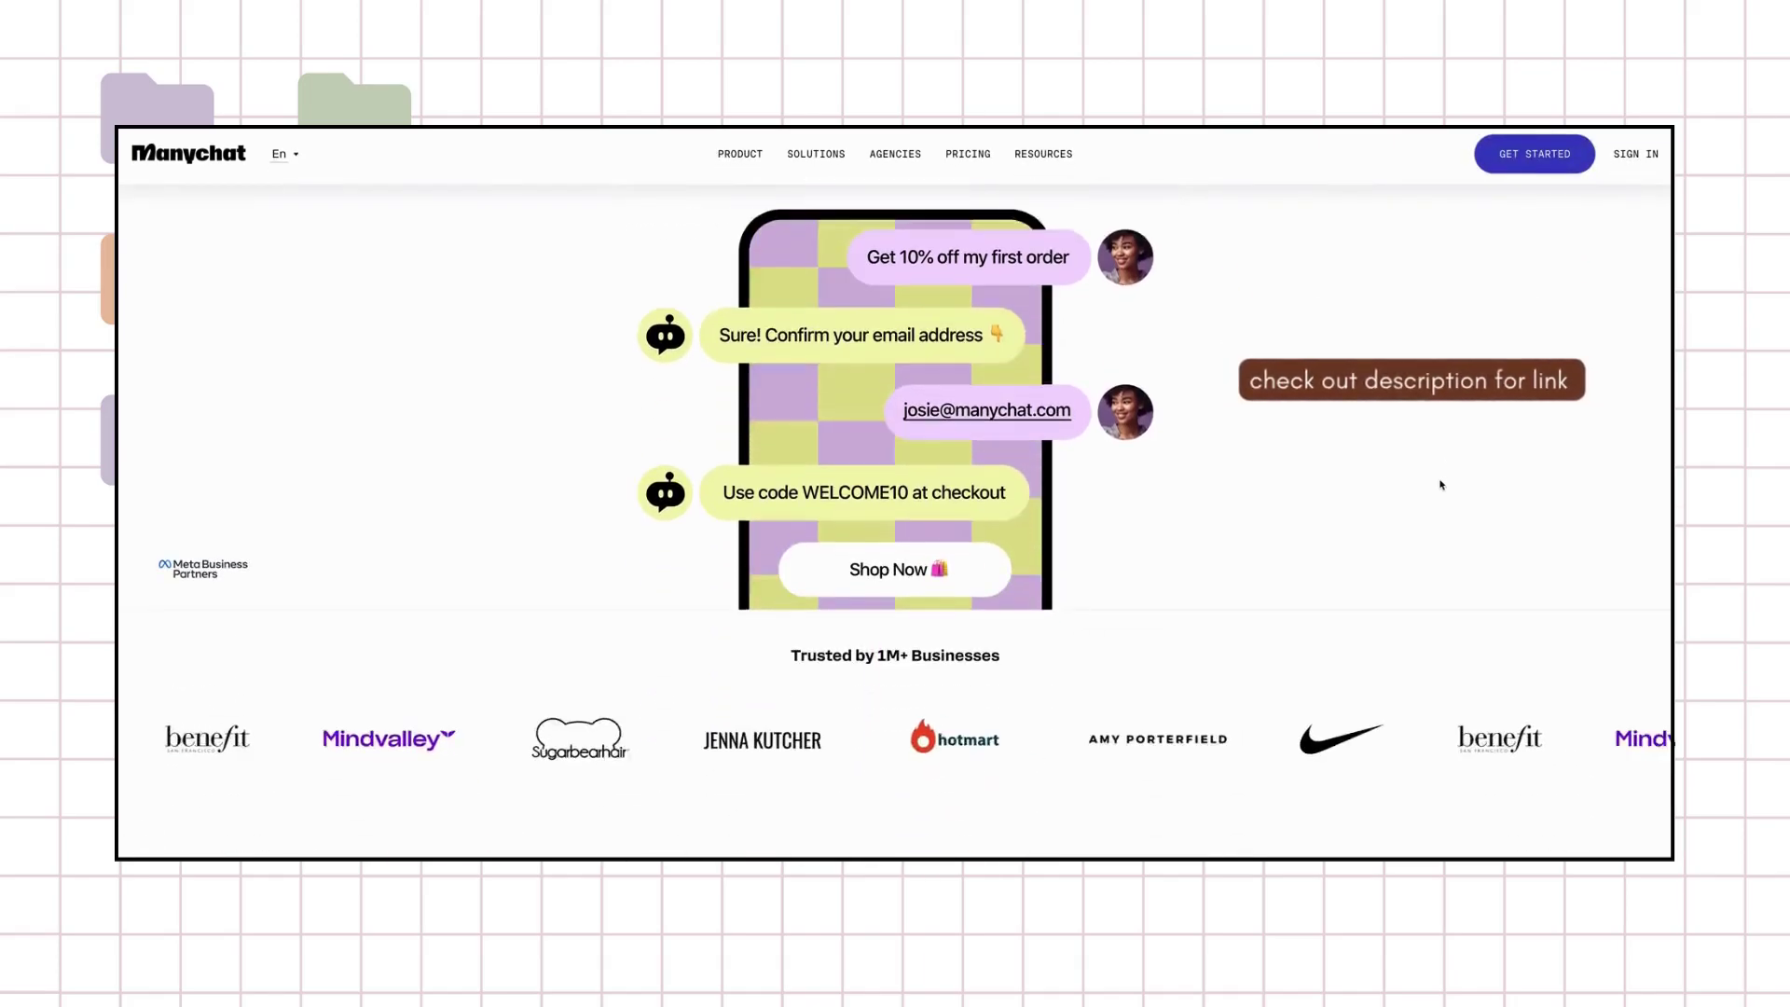
scroll(1440, 485, down, 10)
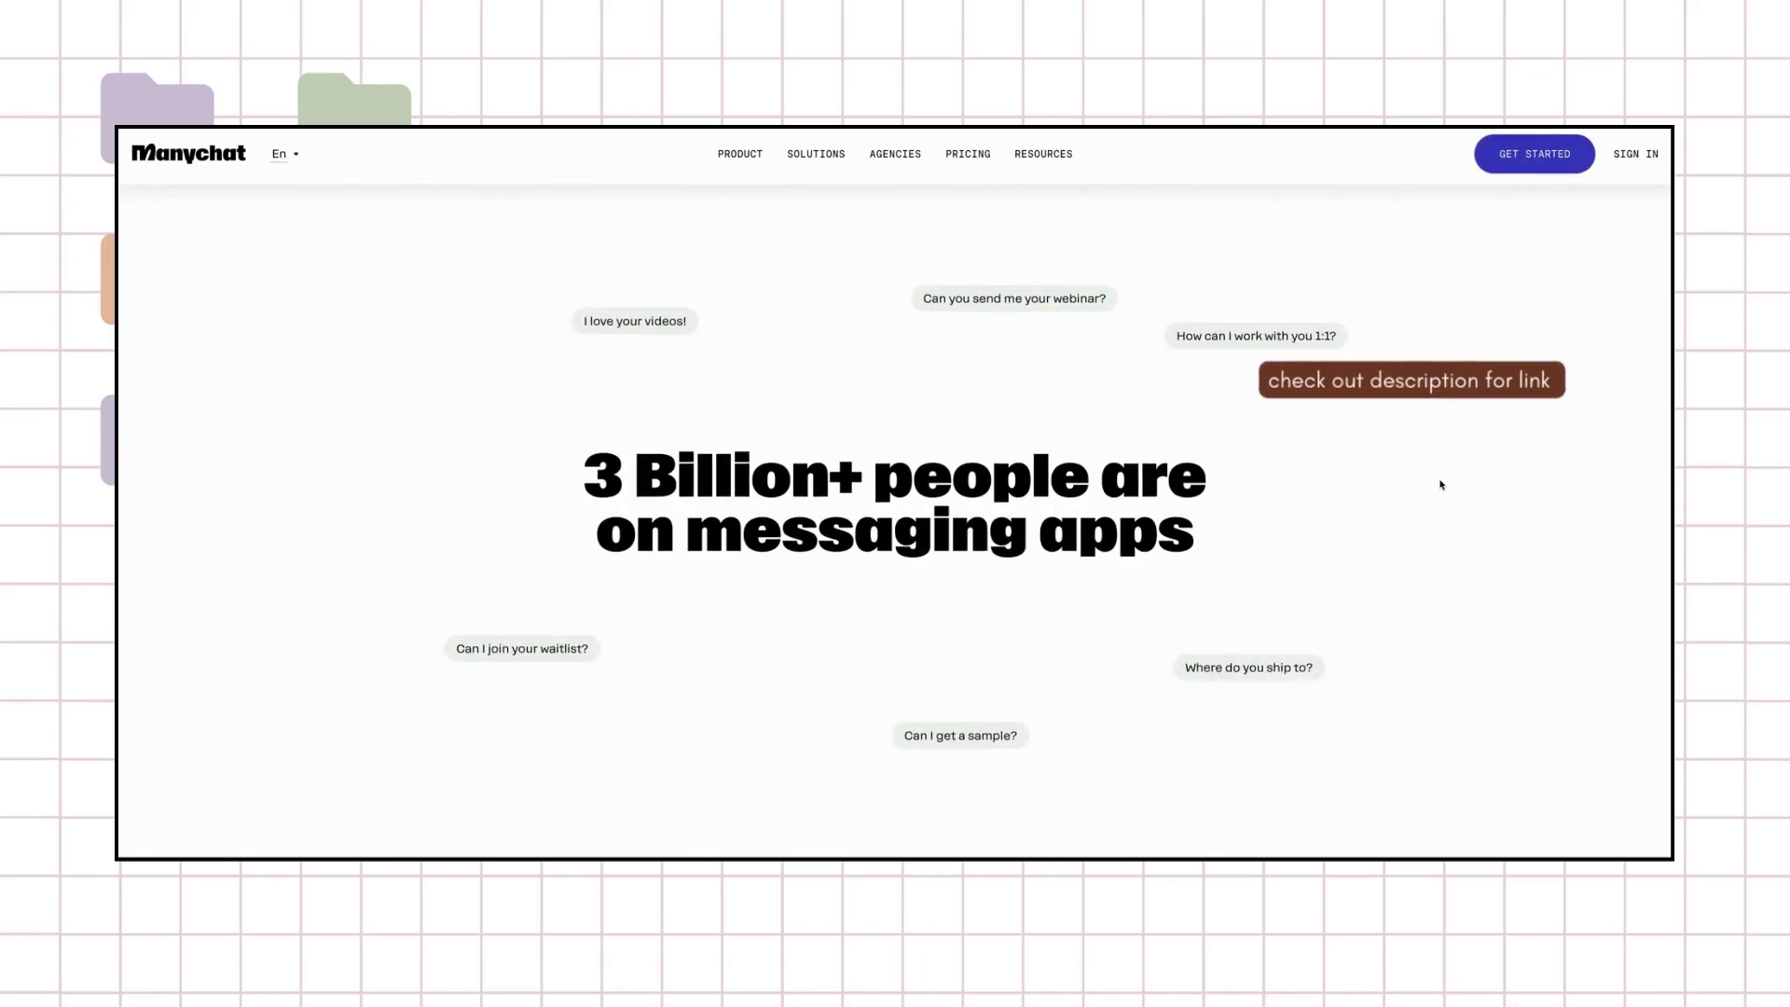
scroll(1440, 485, down, 6)
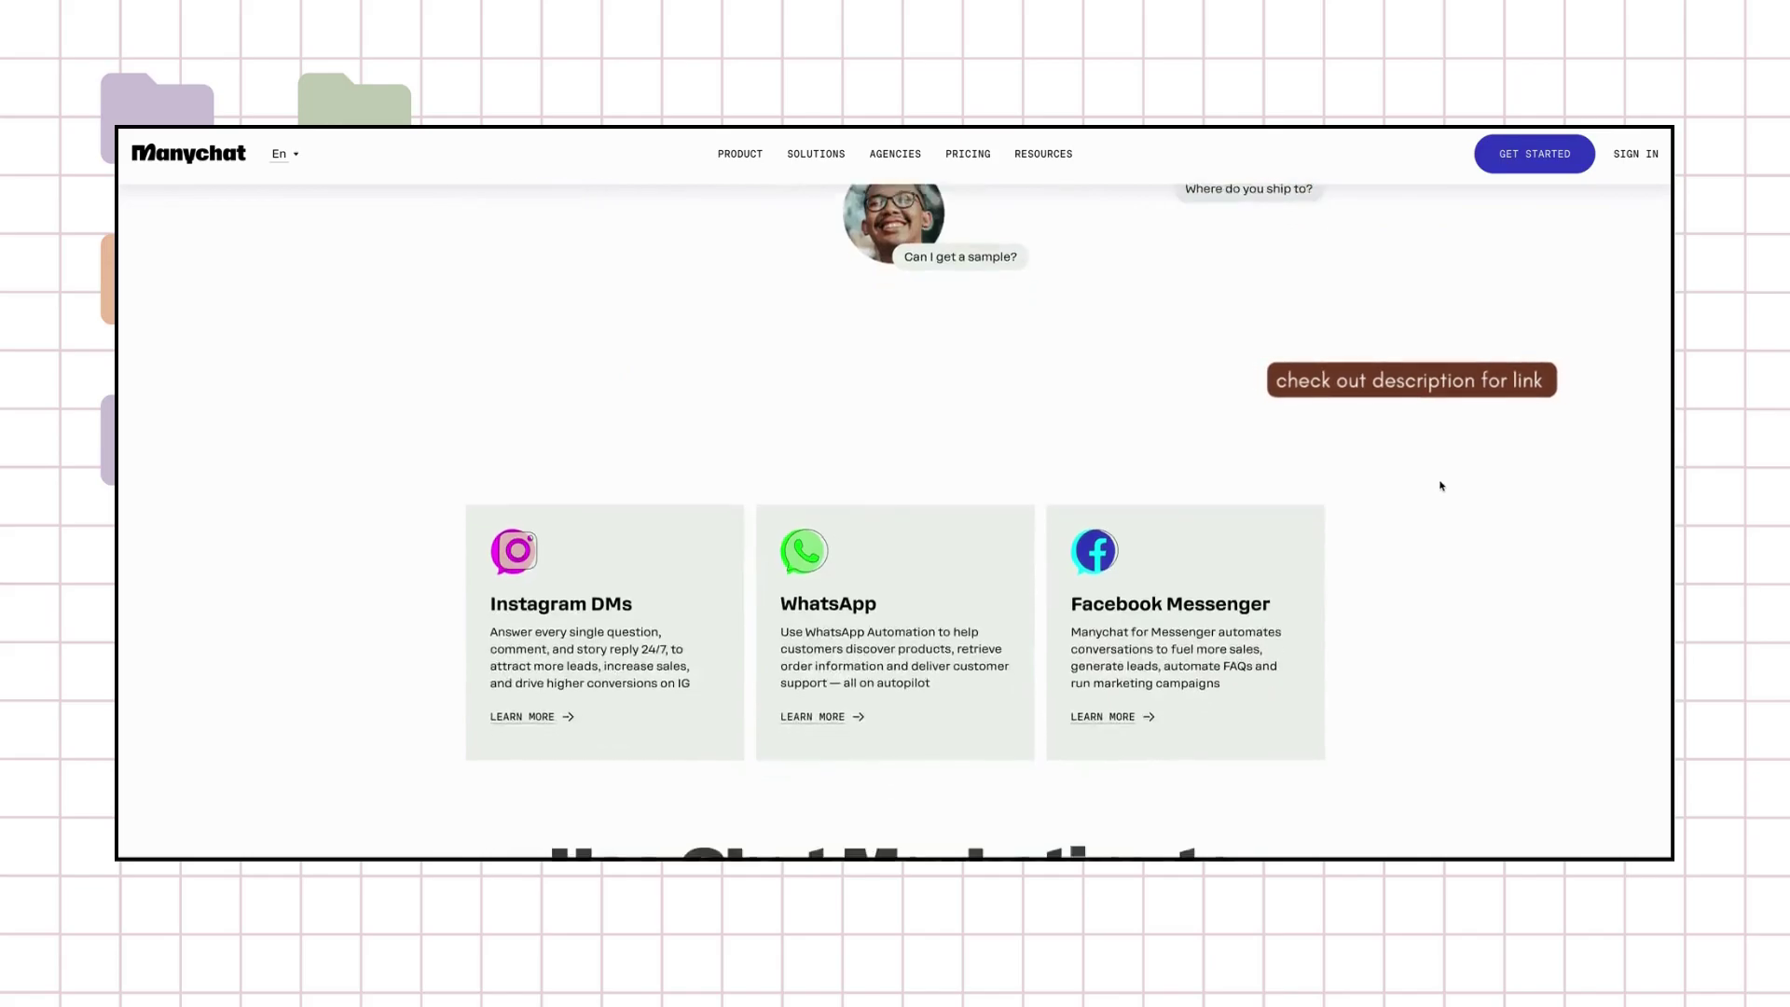
scroll(1441, 485, down, 10)
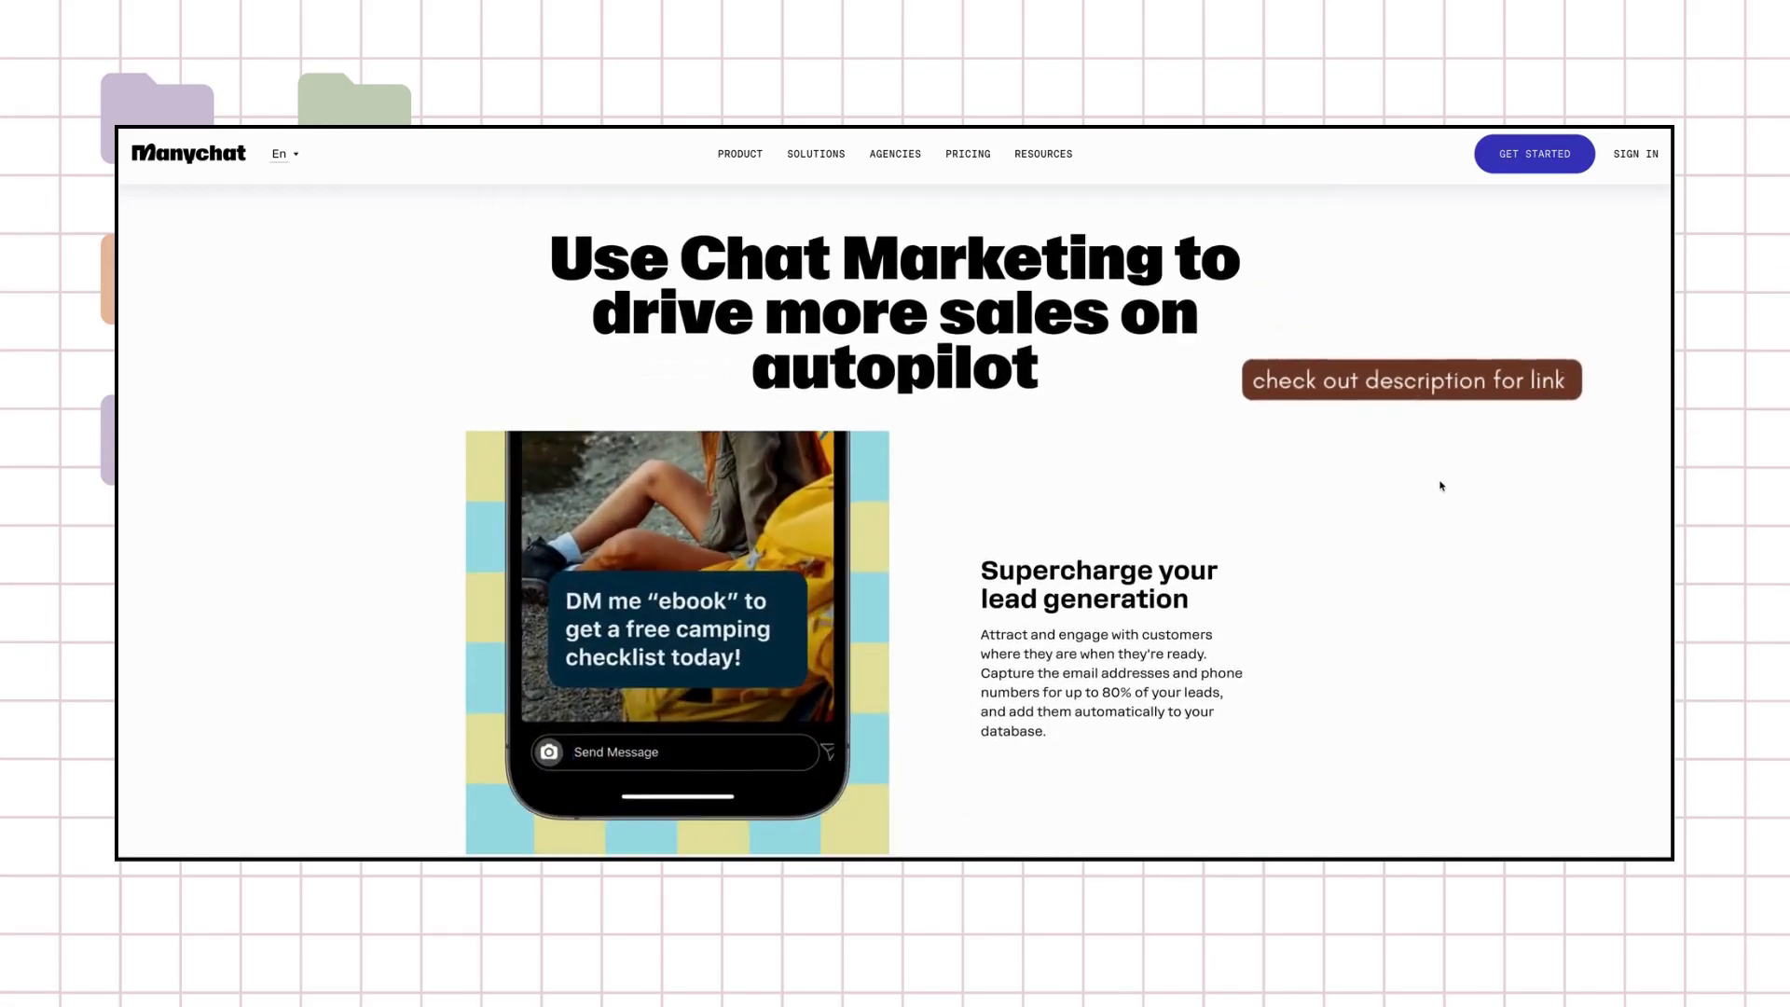
scroll(1440, 486, down, 10)
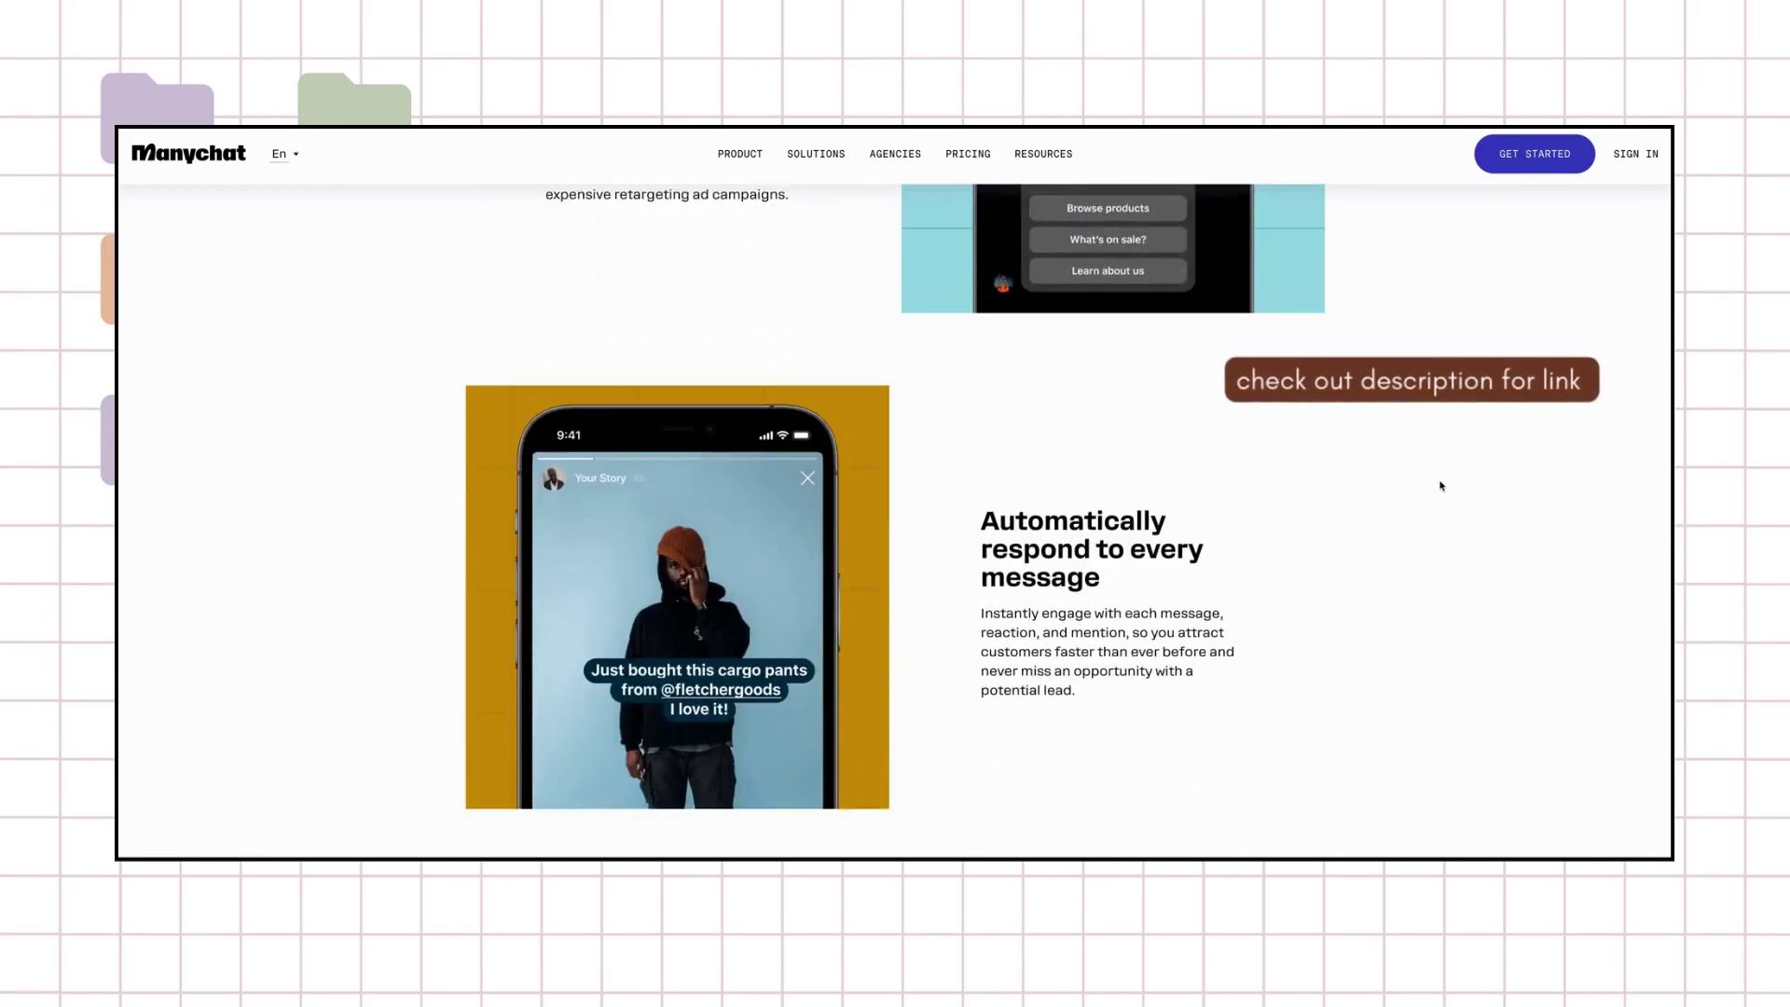
scroll(1441, 486, down, 10)
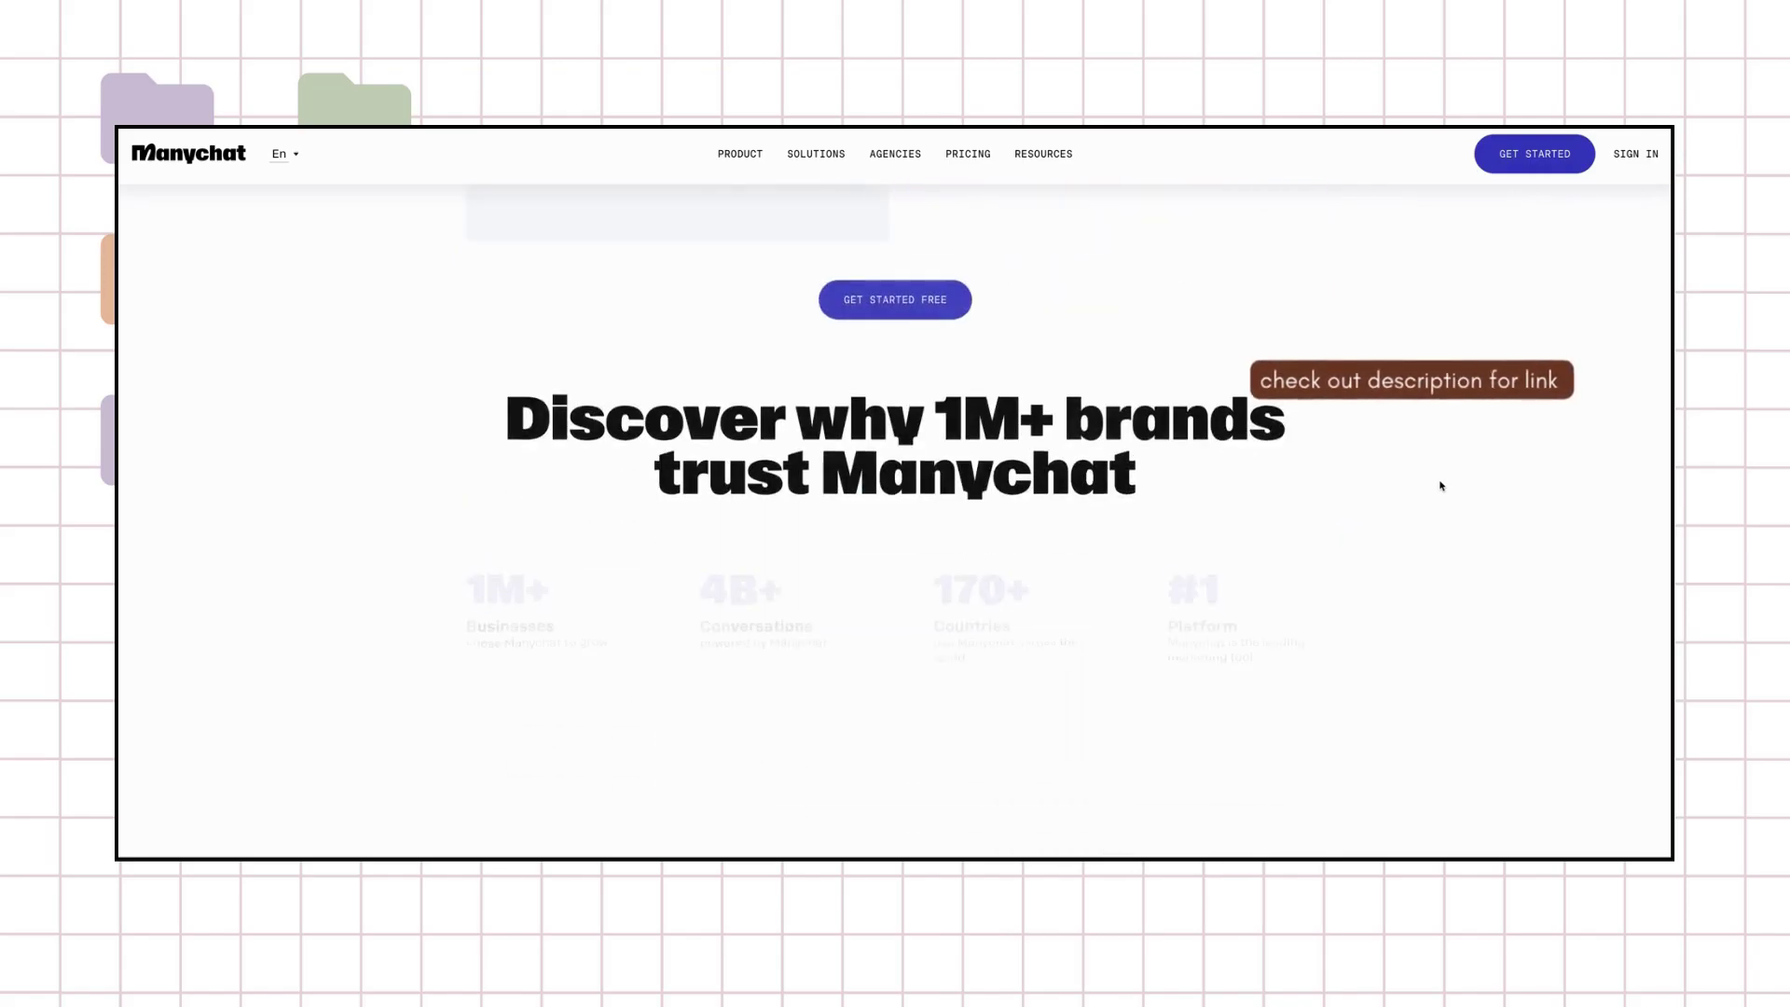
scroll(1440, 485, down, 10)
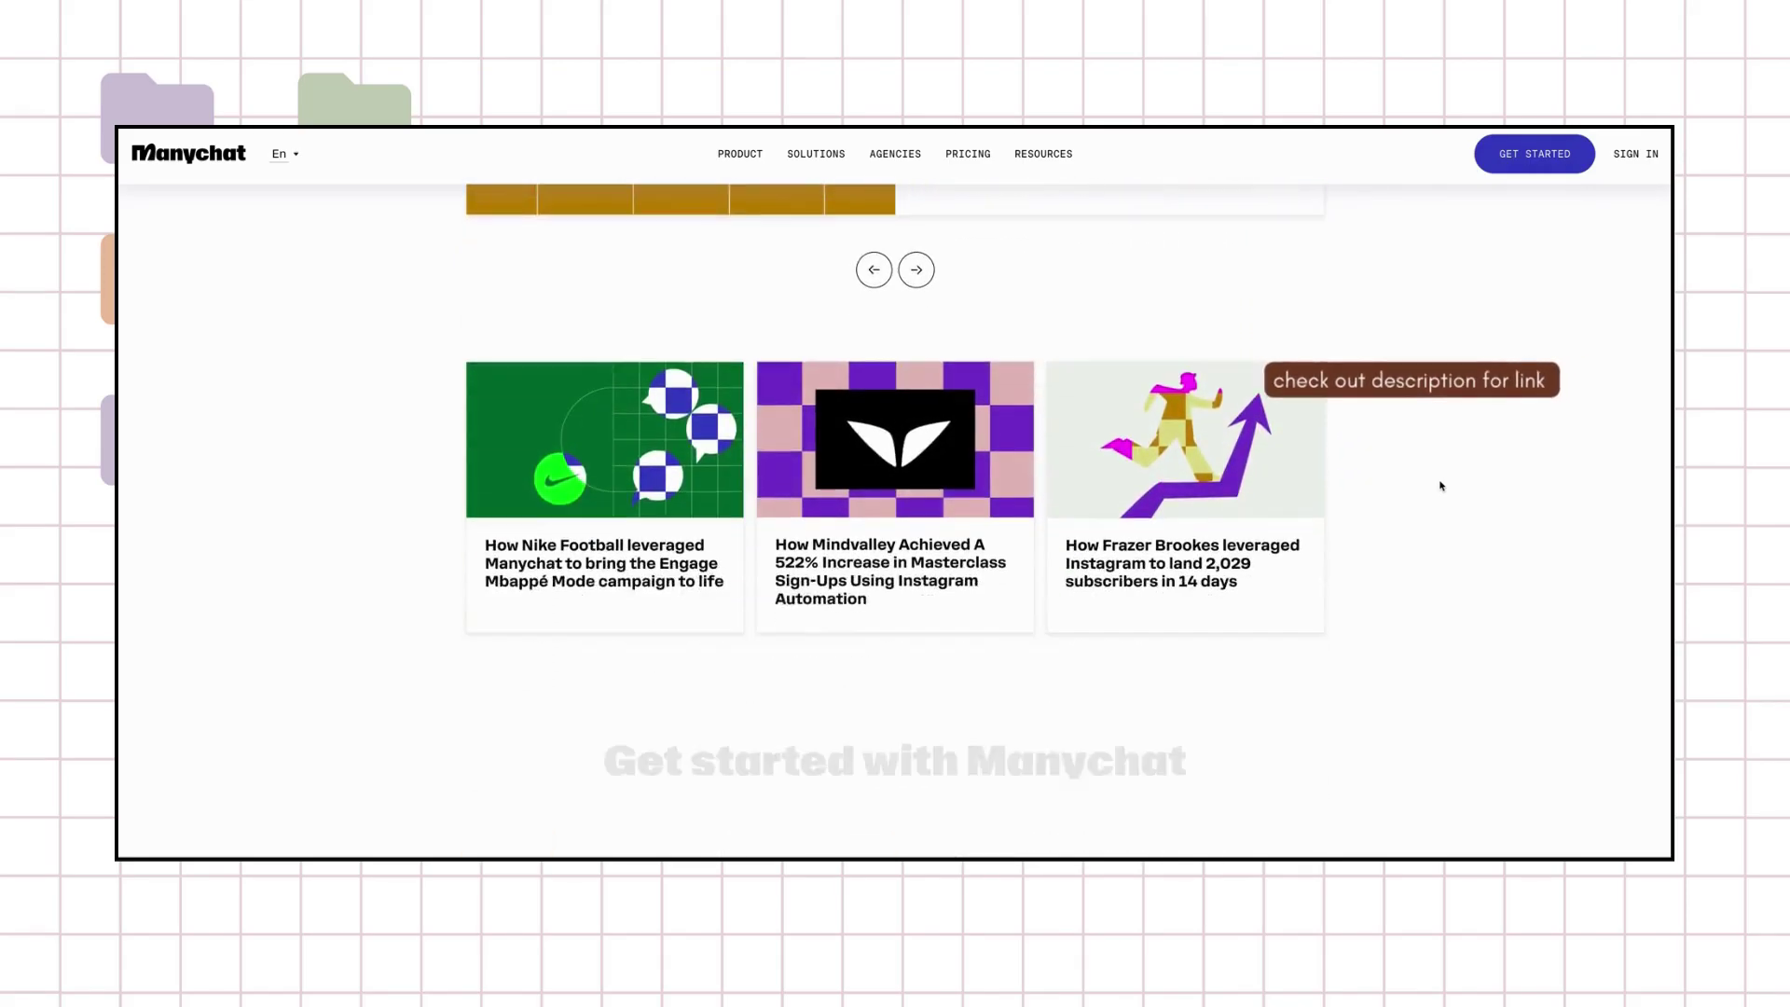
scroll(1440, 486, down, 5)
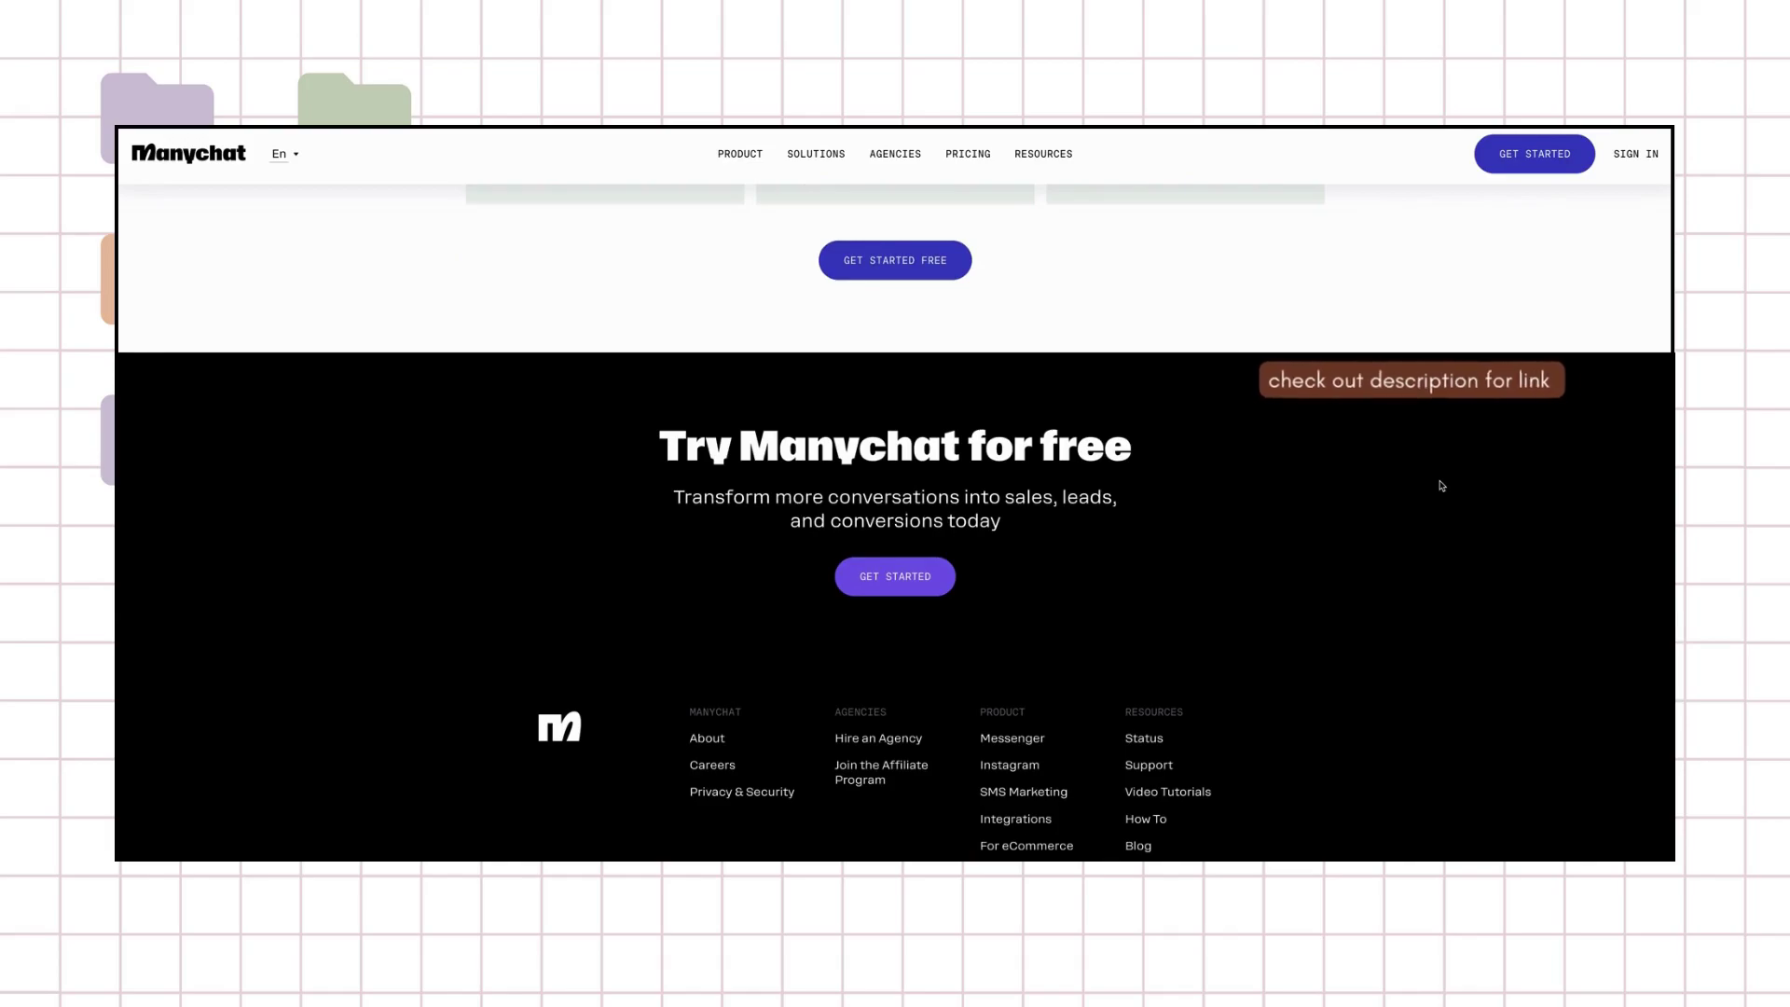
scroll(1441, 486, down, 1)
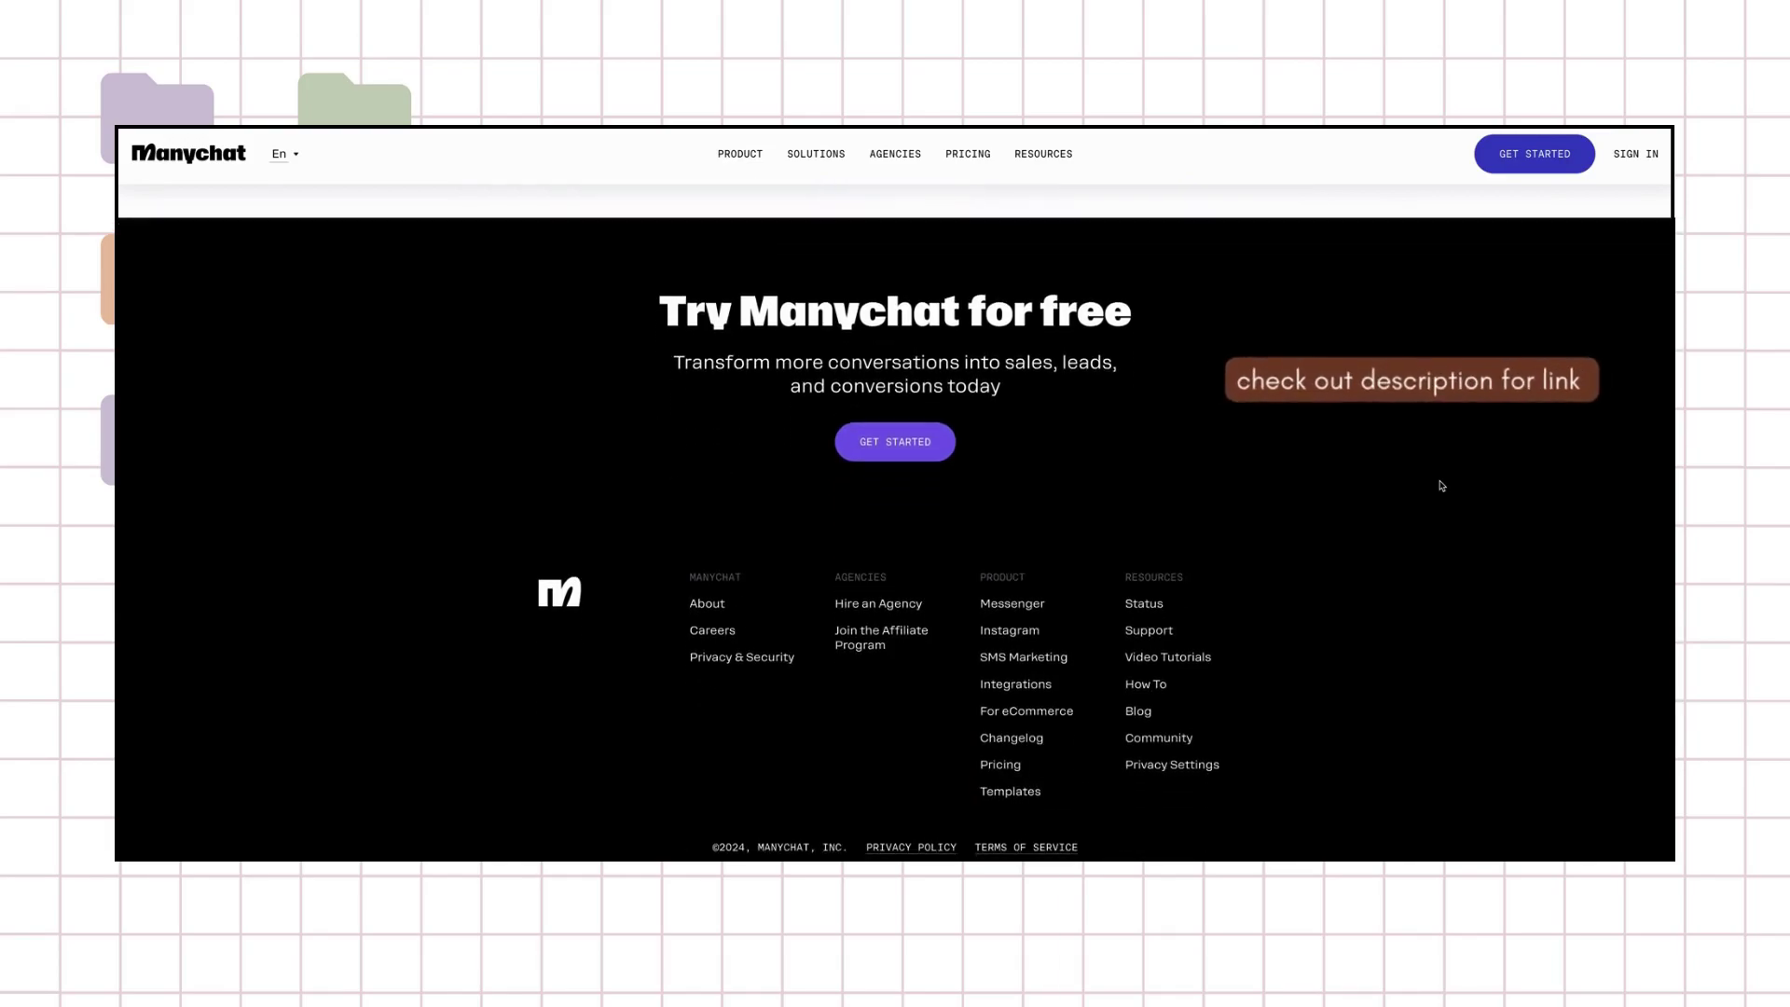
- Start signing up, choose Inbox alongside Marketing Automation as the business solutions, and continue with the free plan
click(913, 454)
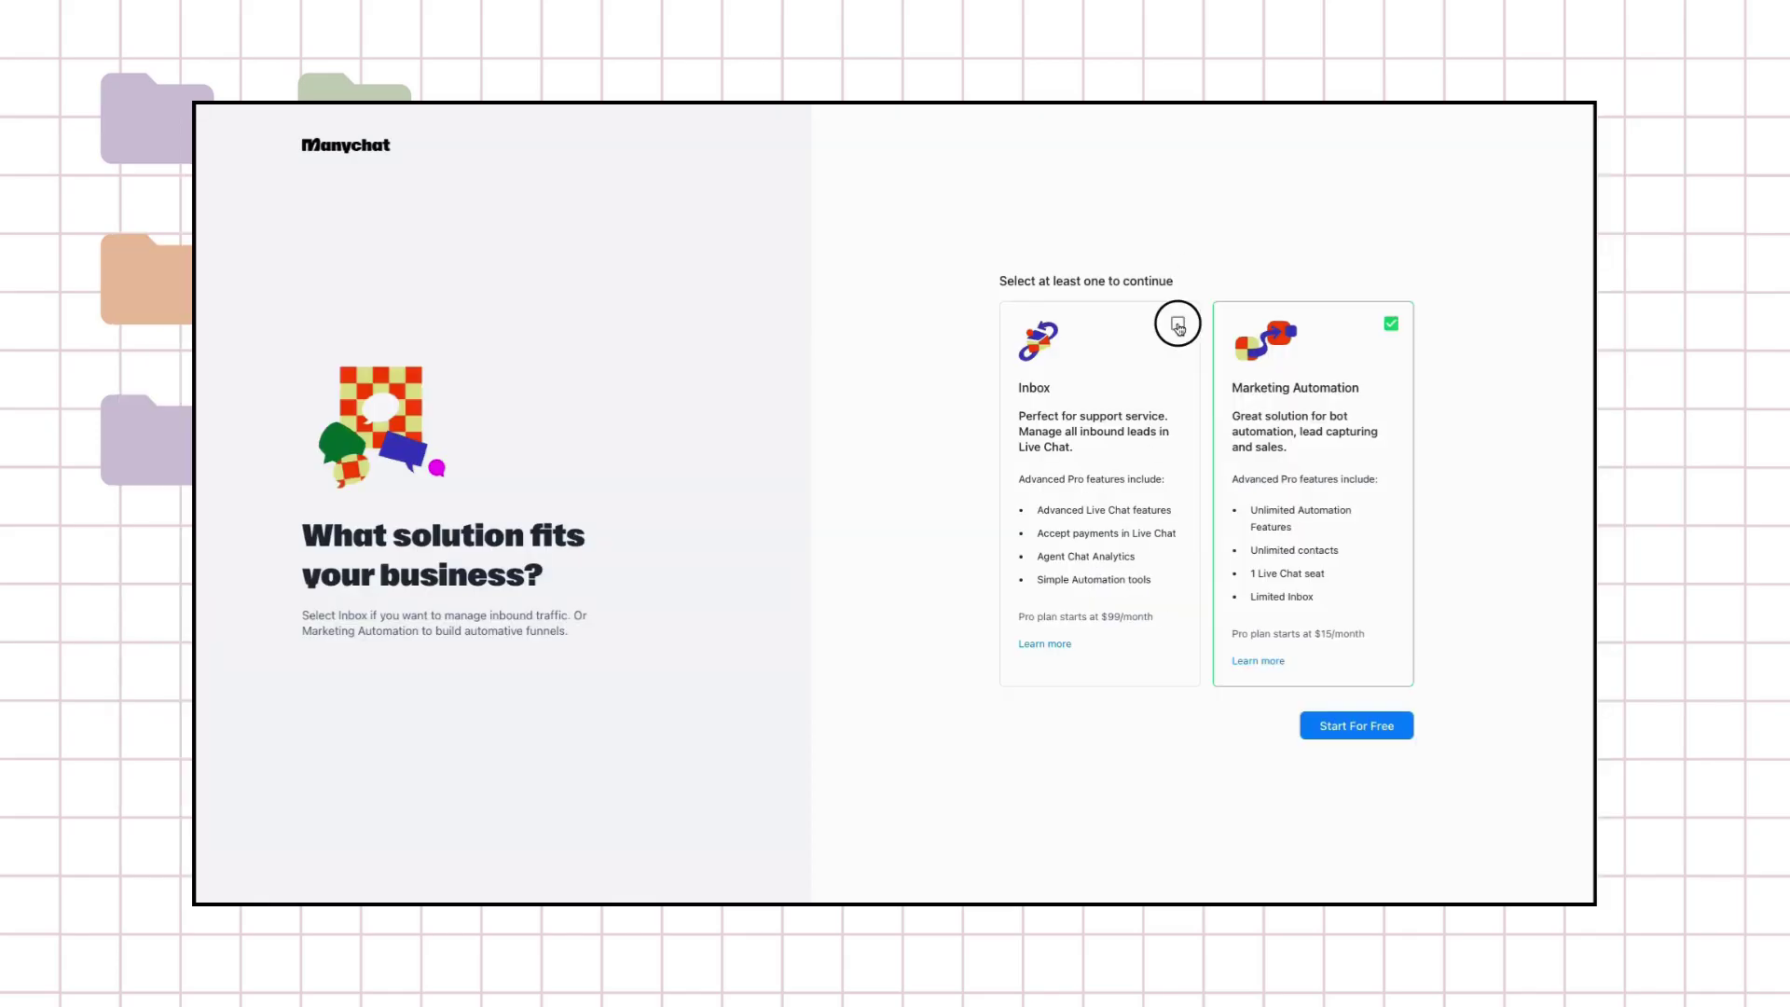
click(1173, 323)
click(1363, 726)
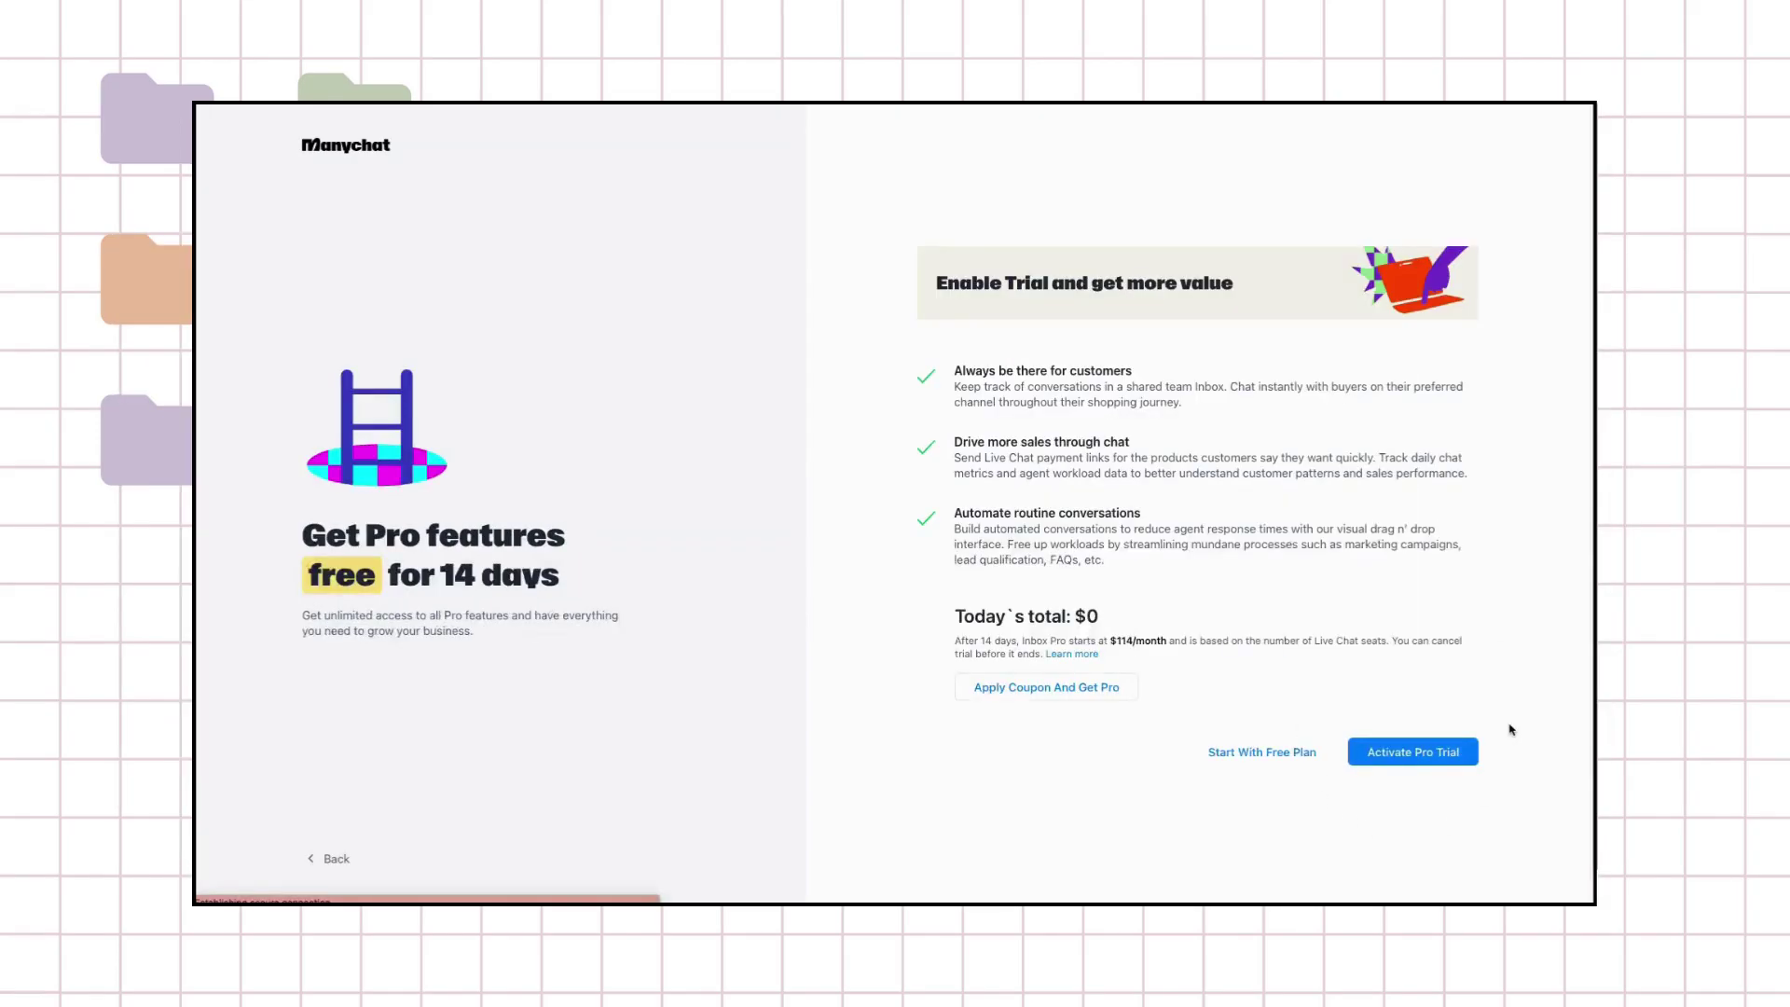
click(1258, 752)
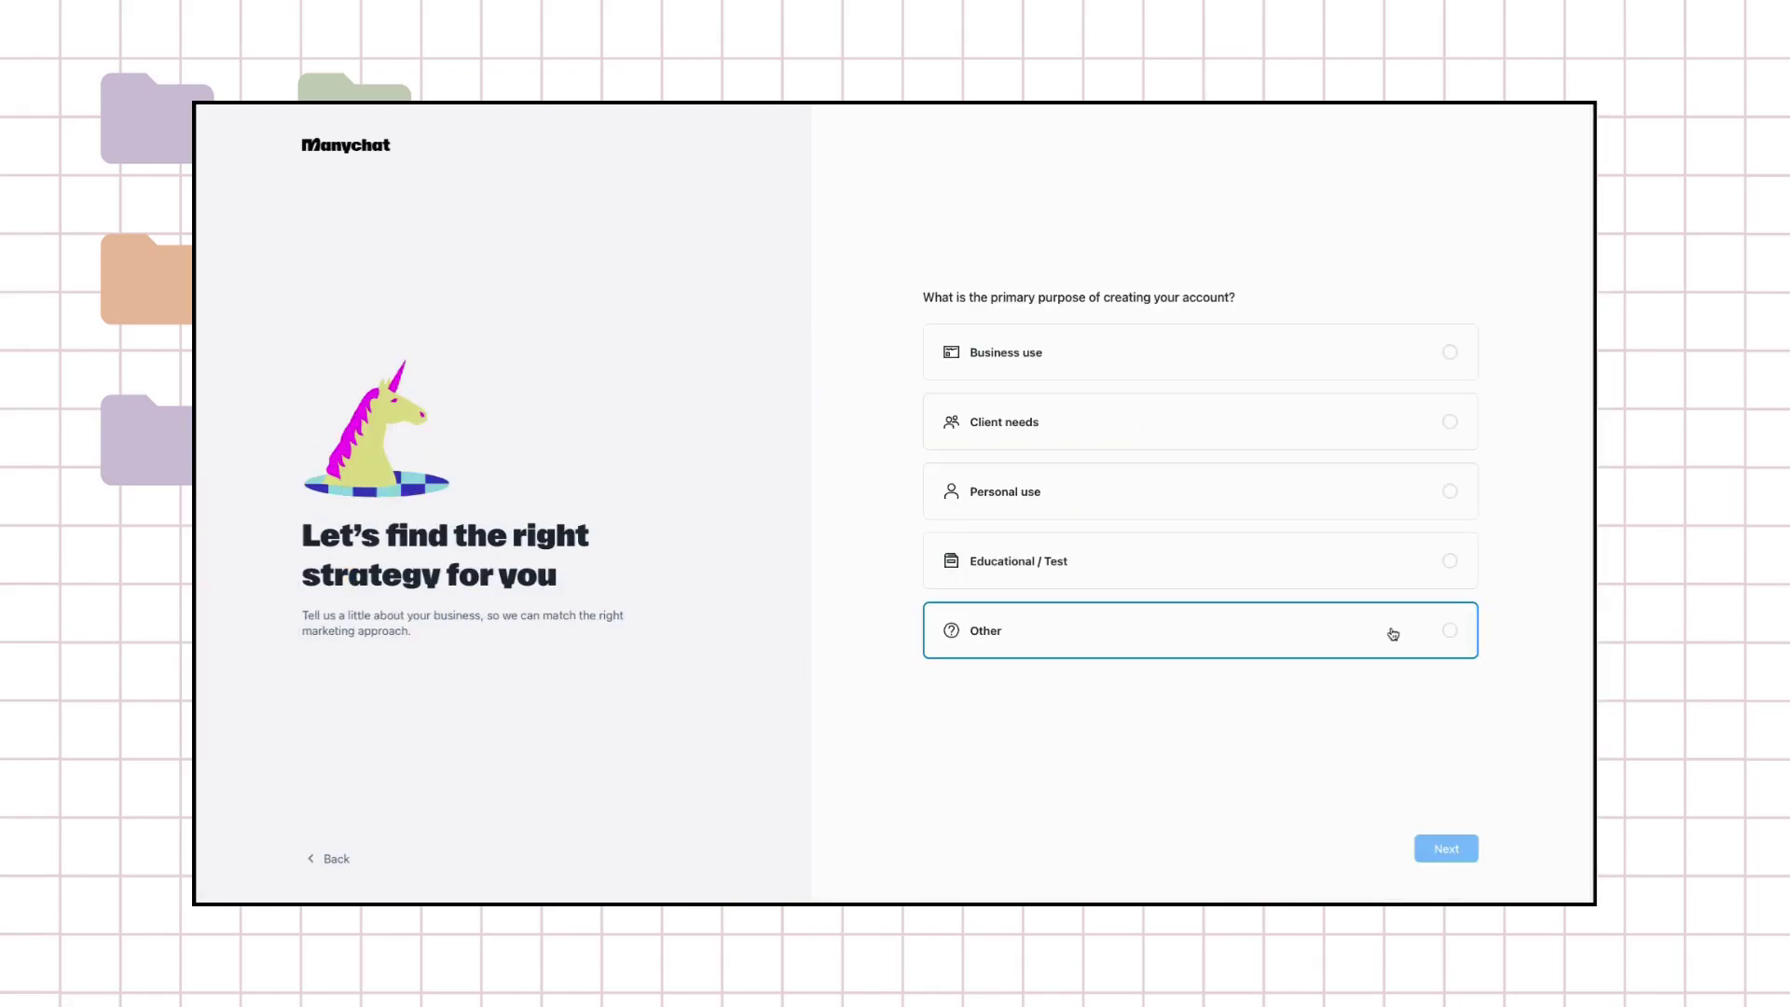
- Answer the account purpose question with Business use and continue to the following question
click(1074, 352)
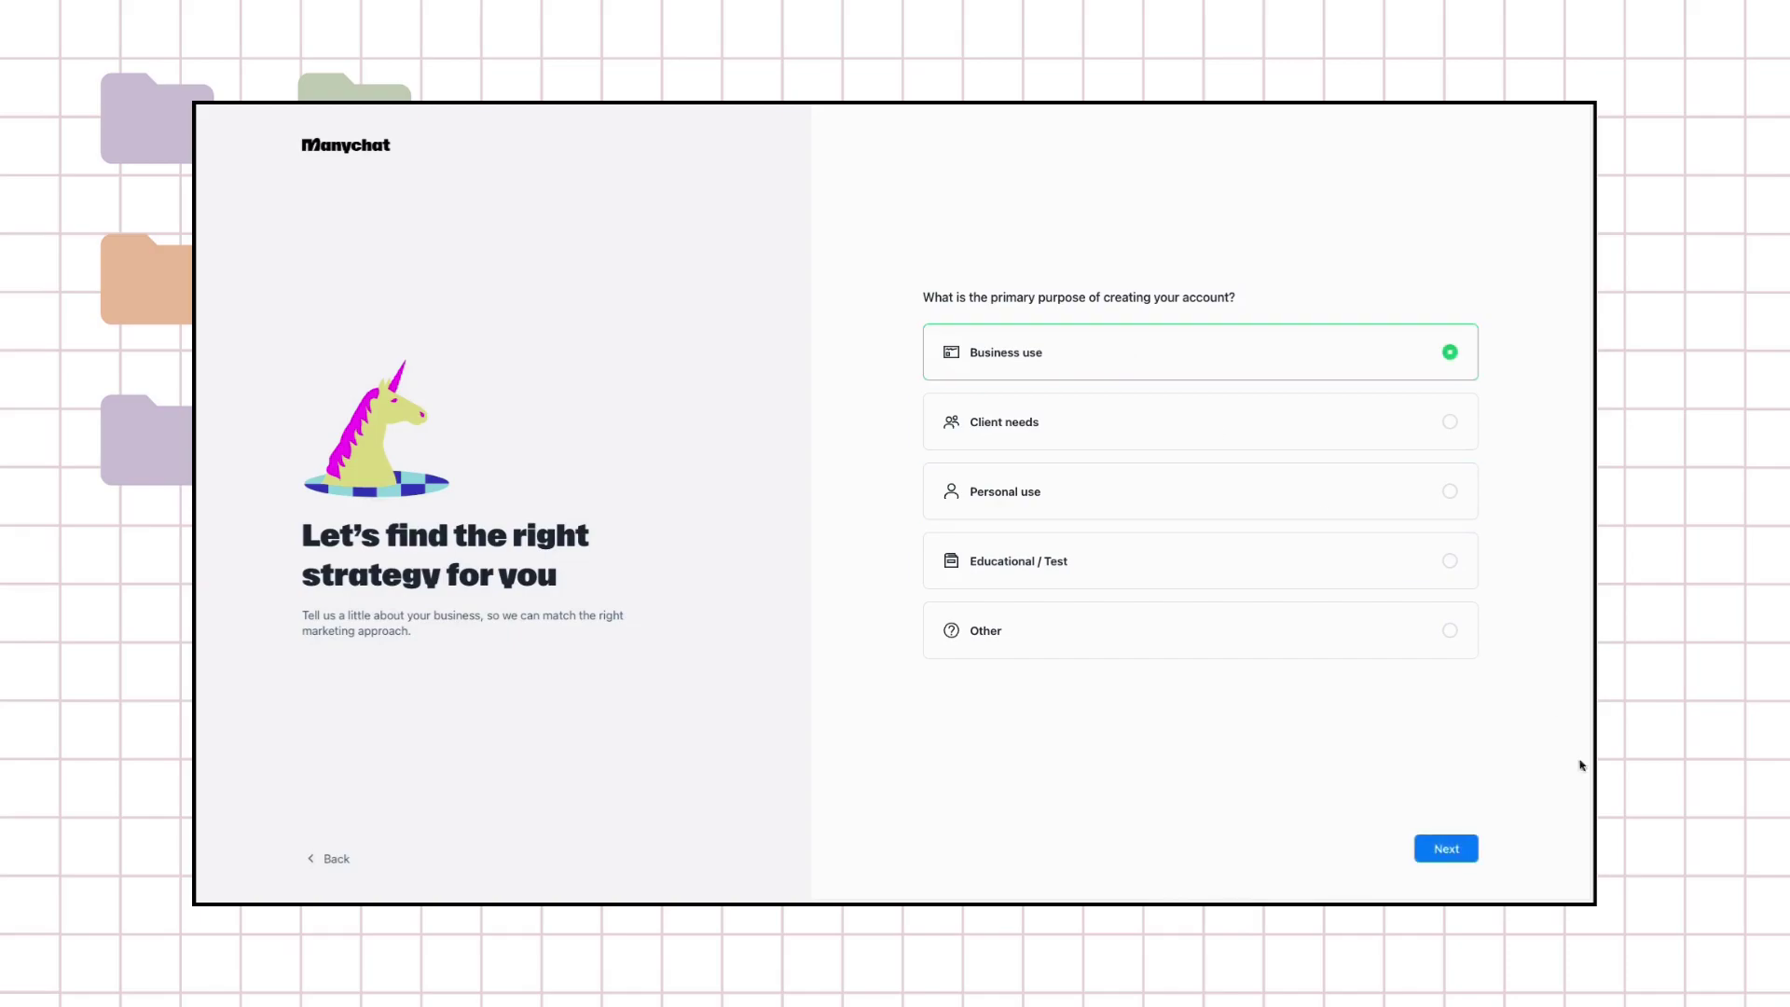
click(1128, 490)
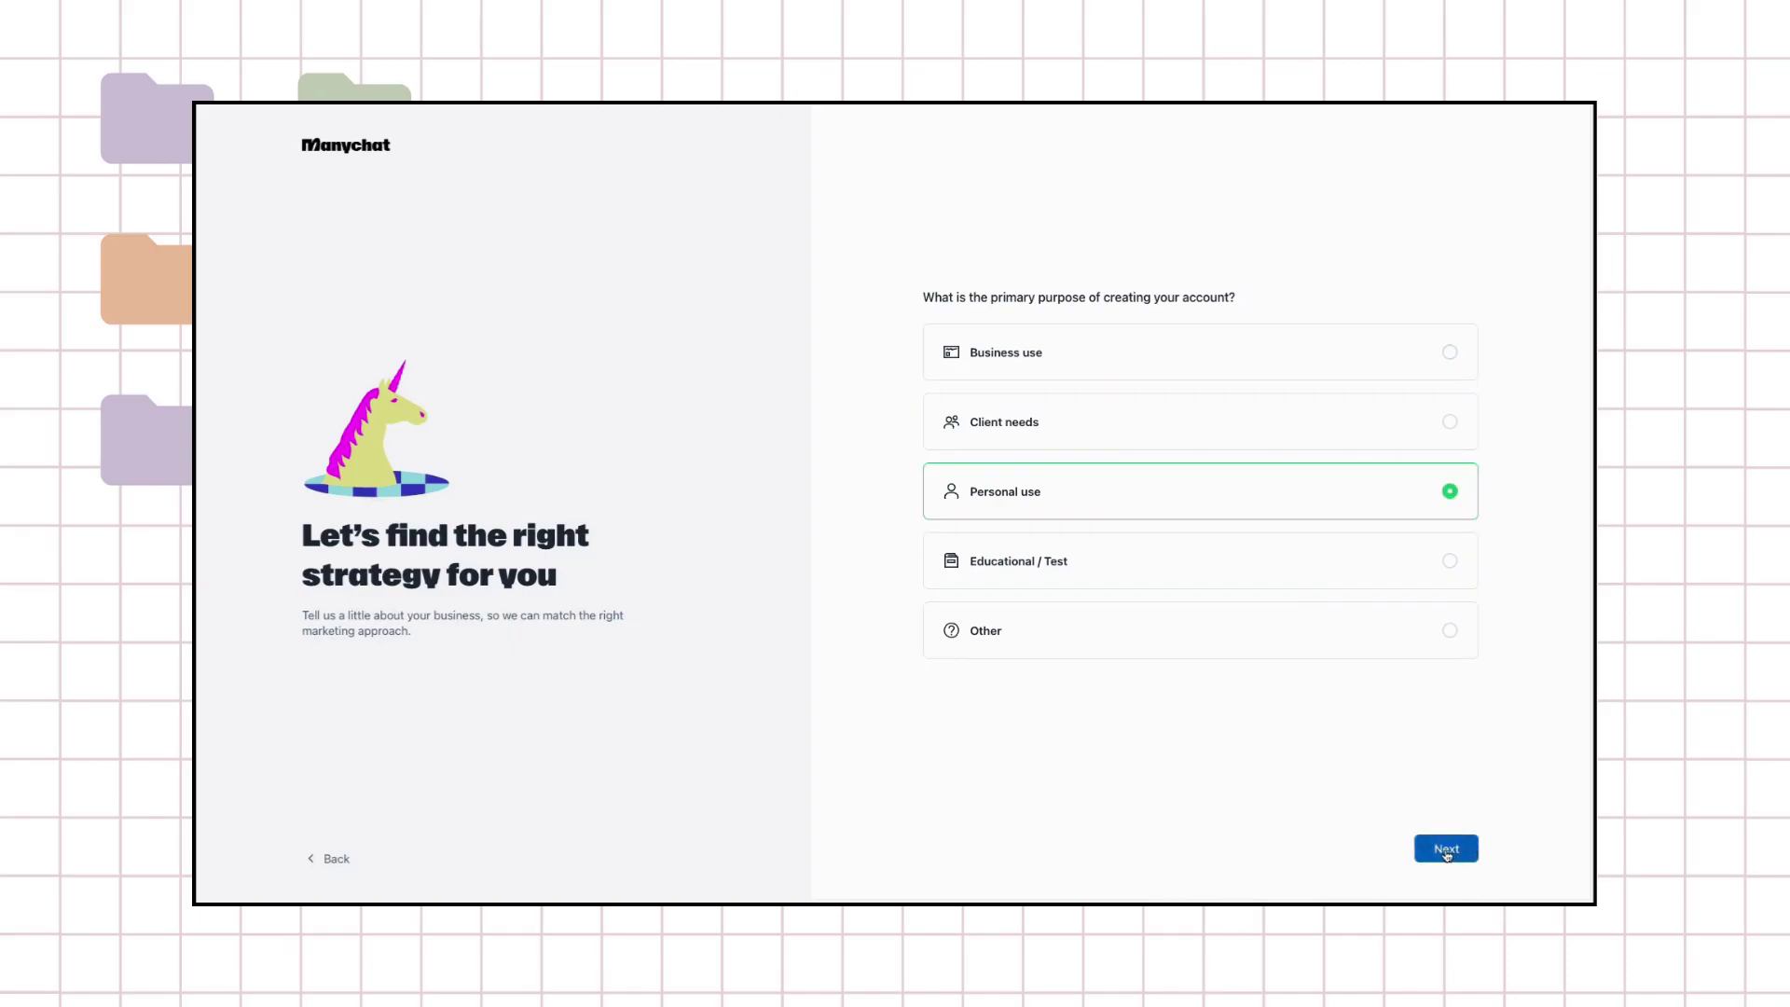
click(1159, 351)
click(1367, 634)
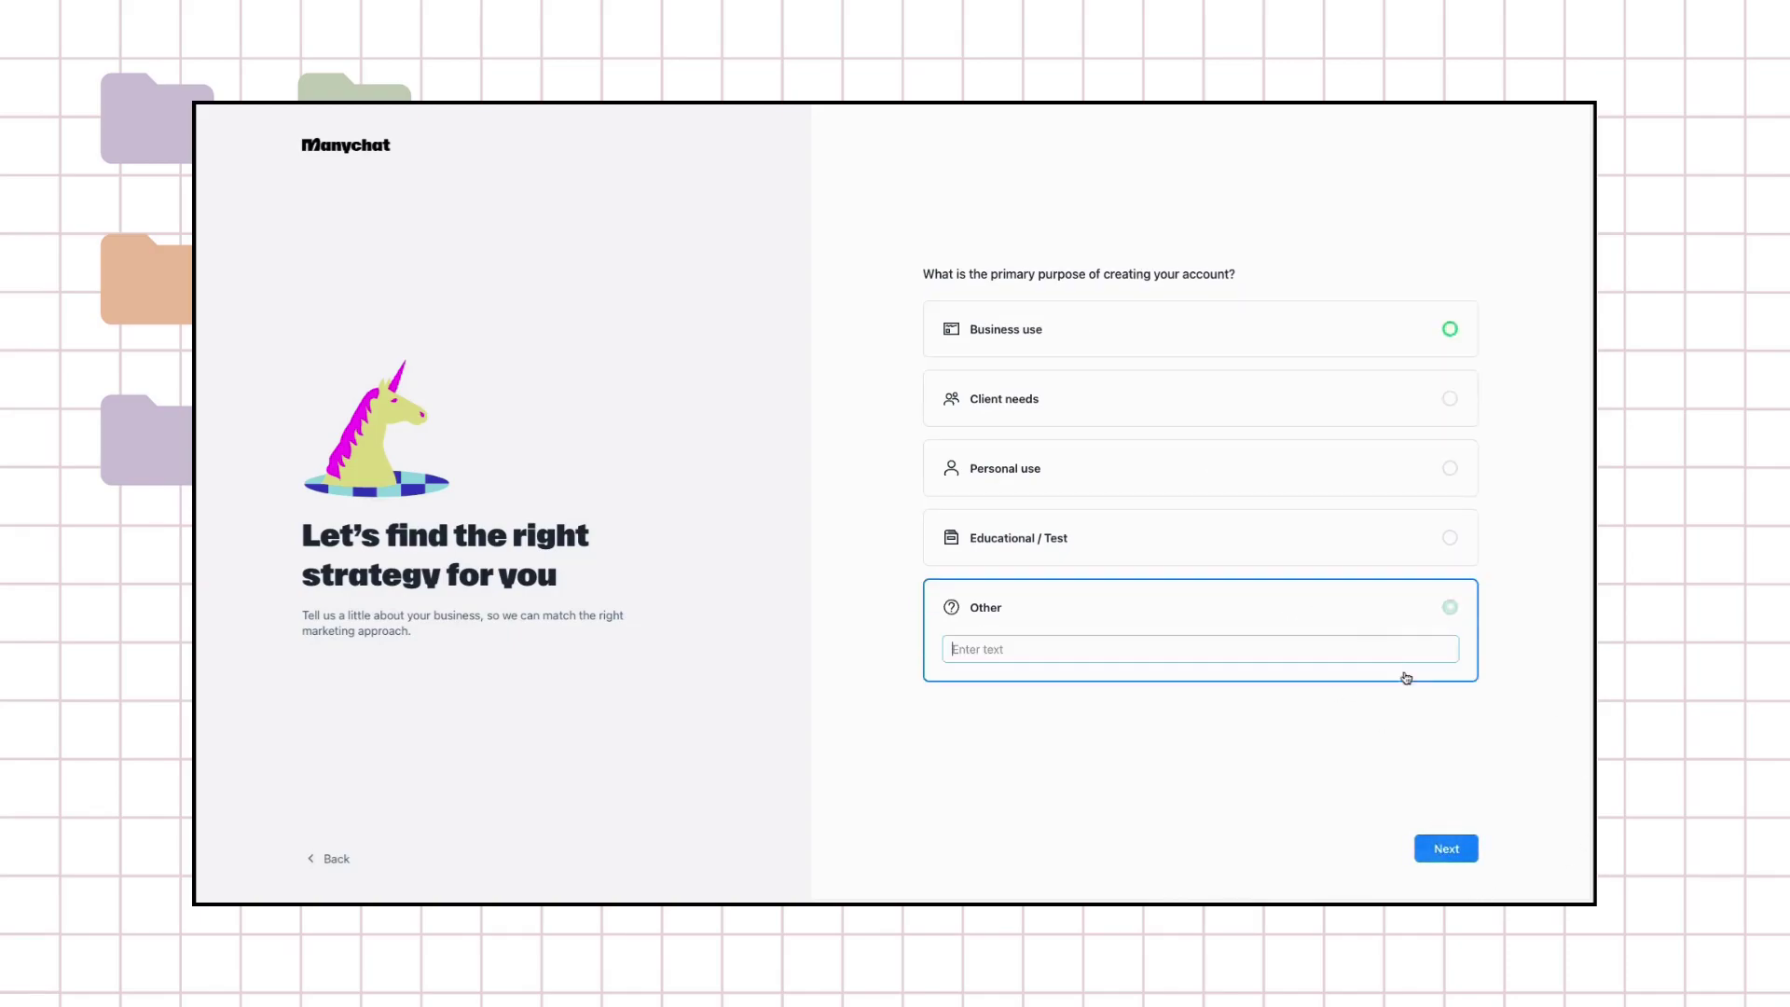
click(1125, 335)
click(1472, 851)
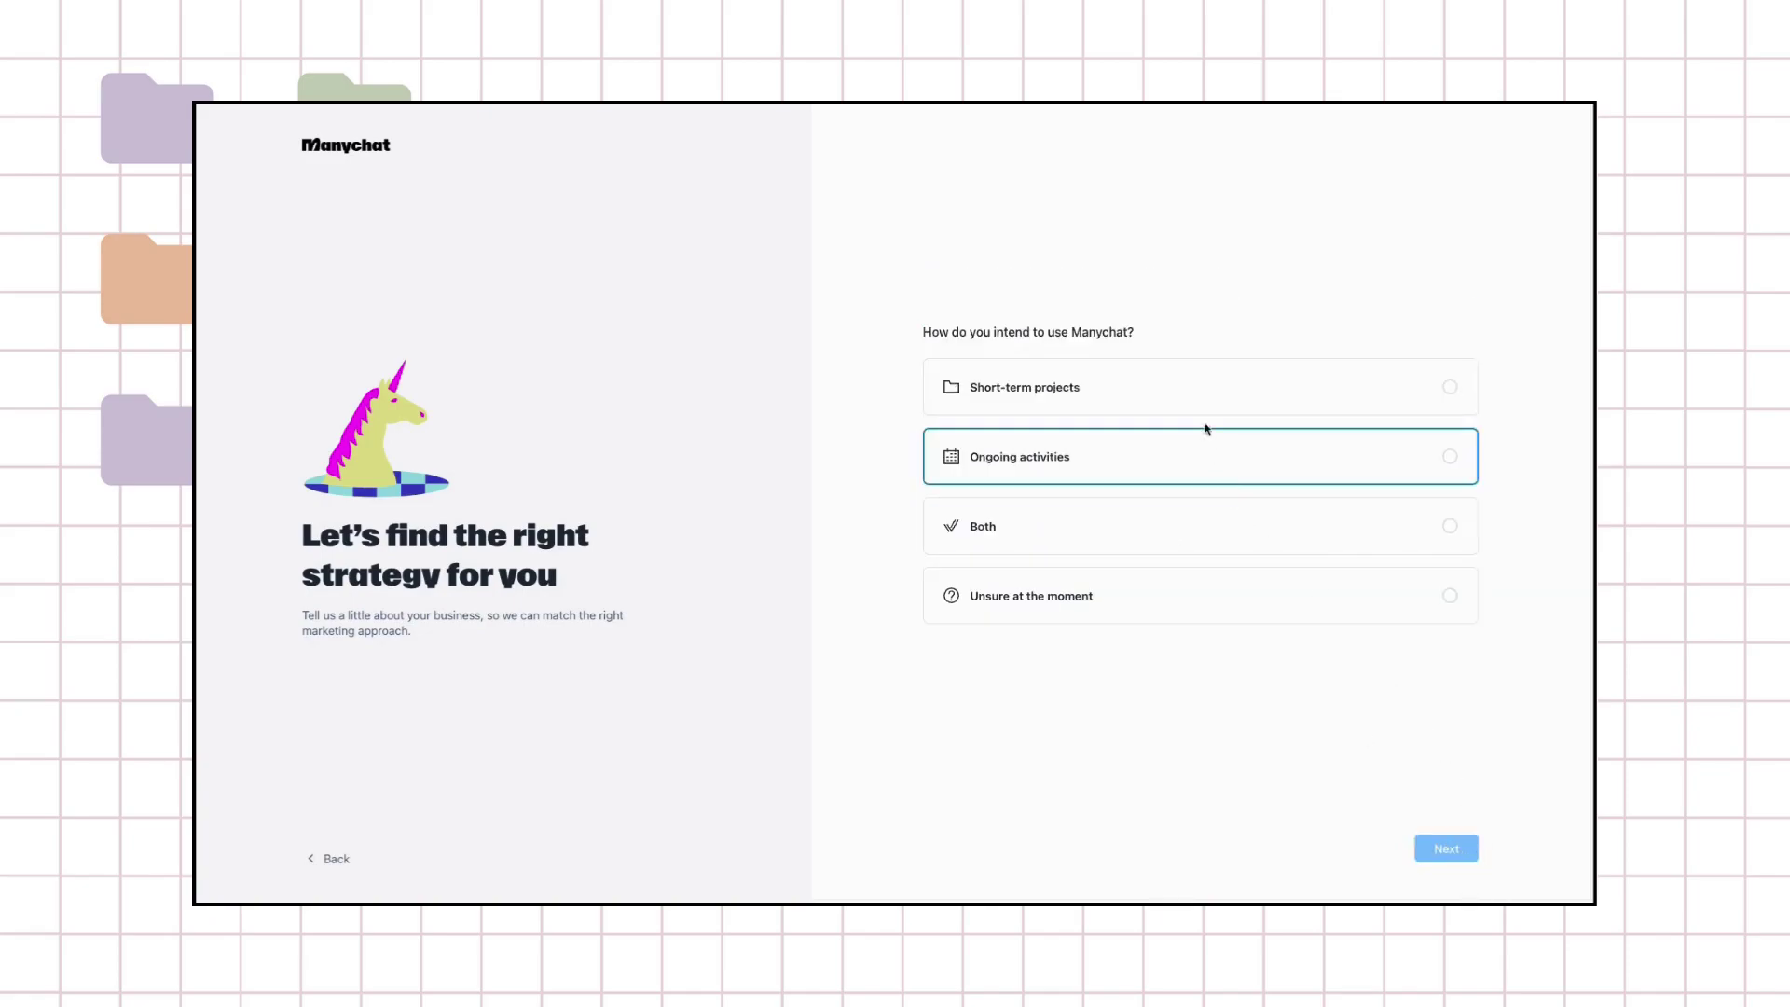
- Answer the intended use with Unsure at the moment and the company description with Creator
click(1206, 607)
click(1450, 848)
click(1068, 340)
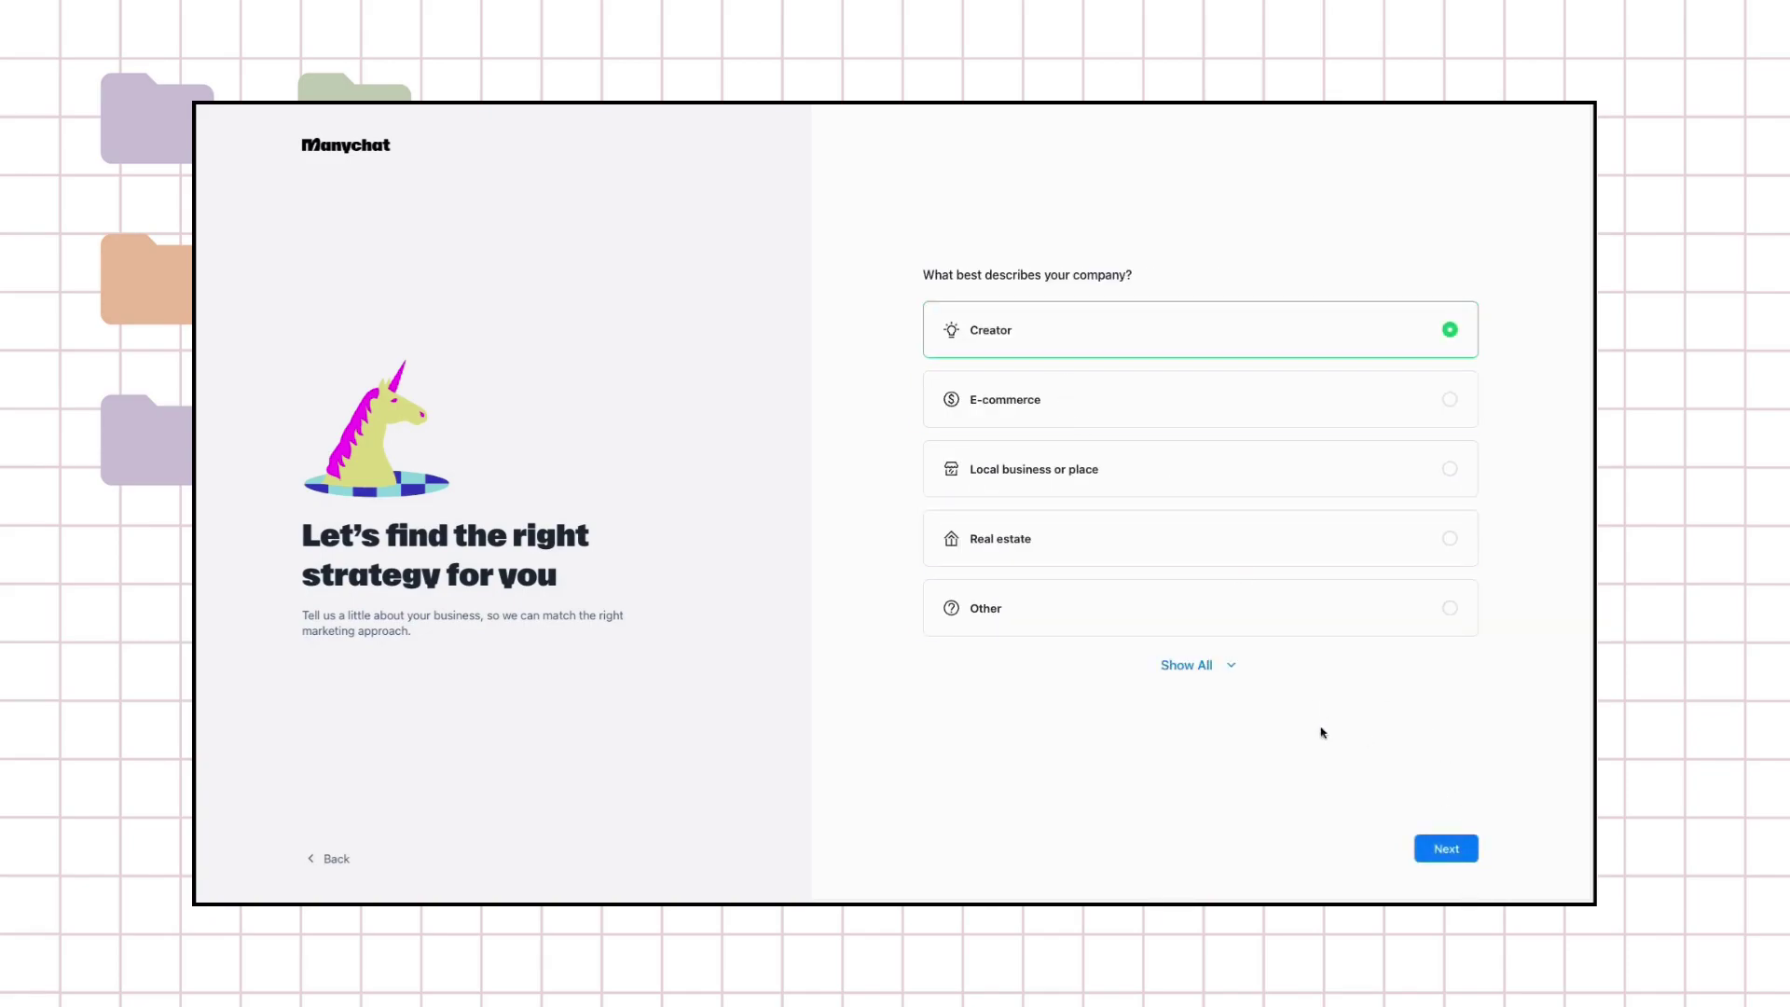
click(1443, 847)
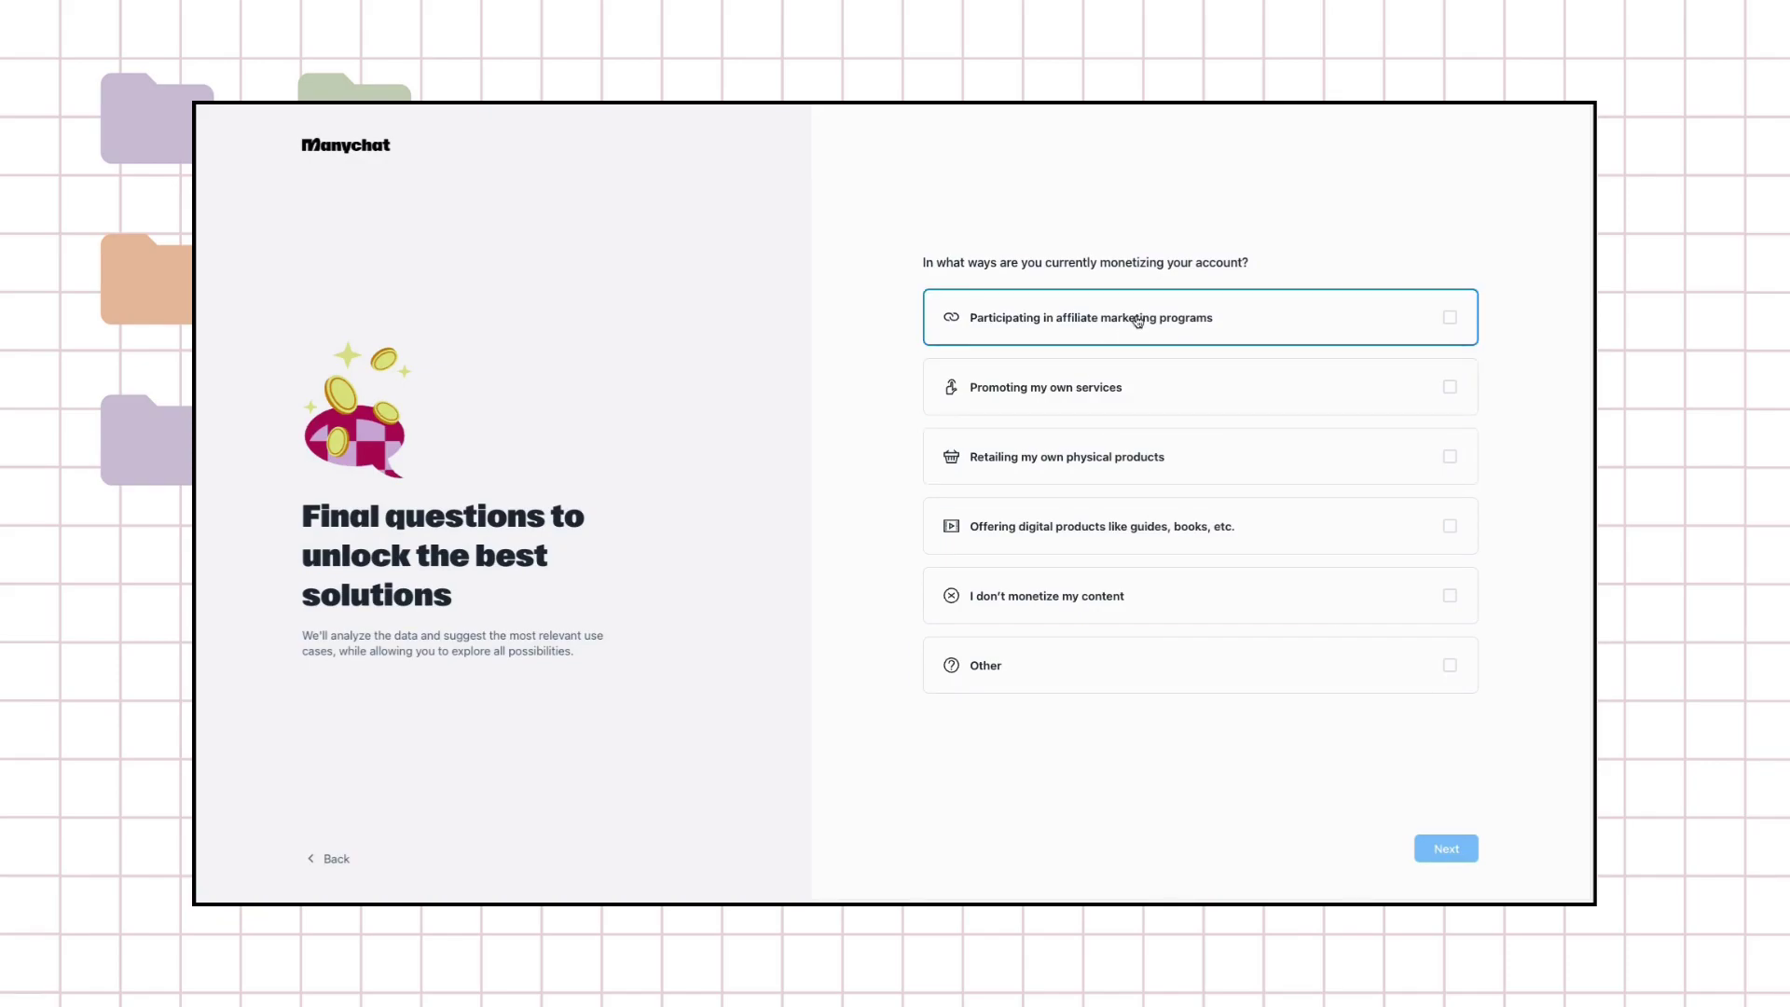
- Choose offering digital products like guides and books as the way of monetizing the account, and continue the questionnaire
click(1210, 504)
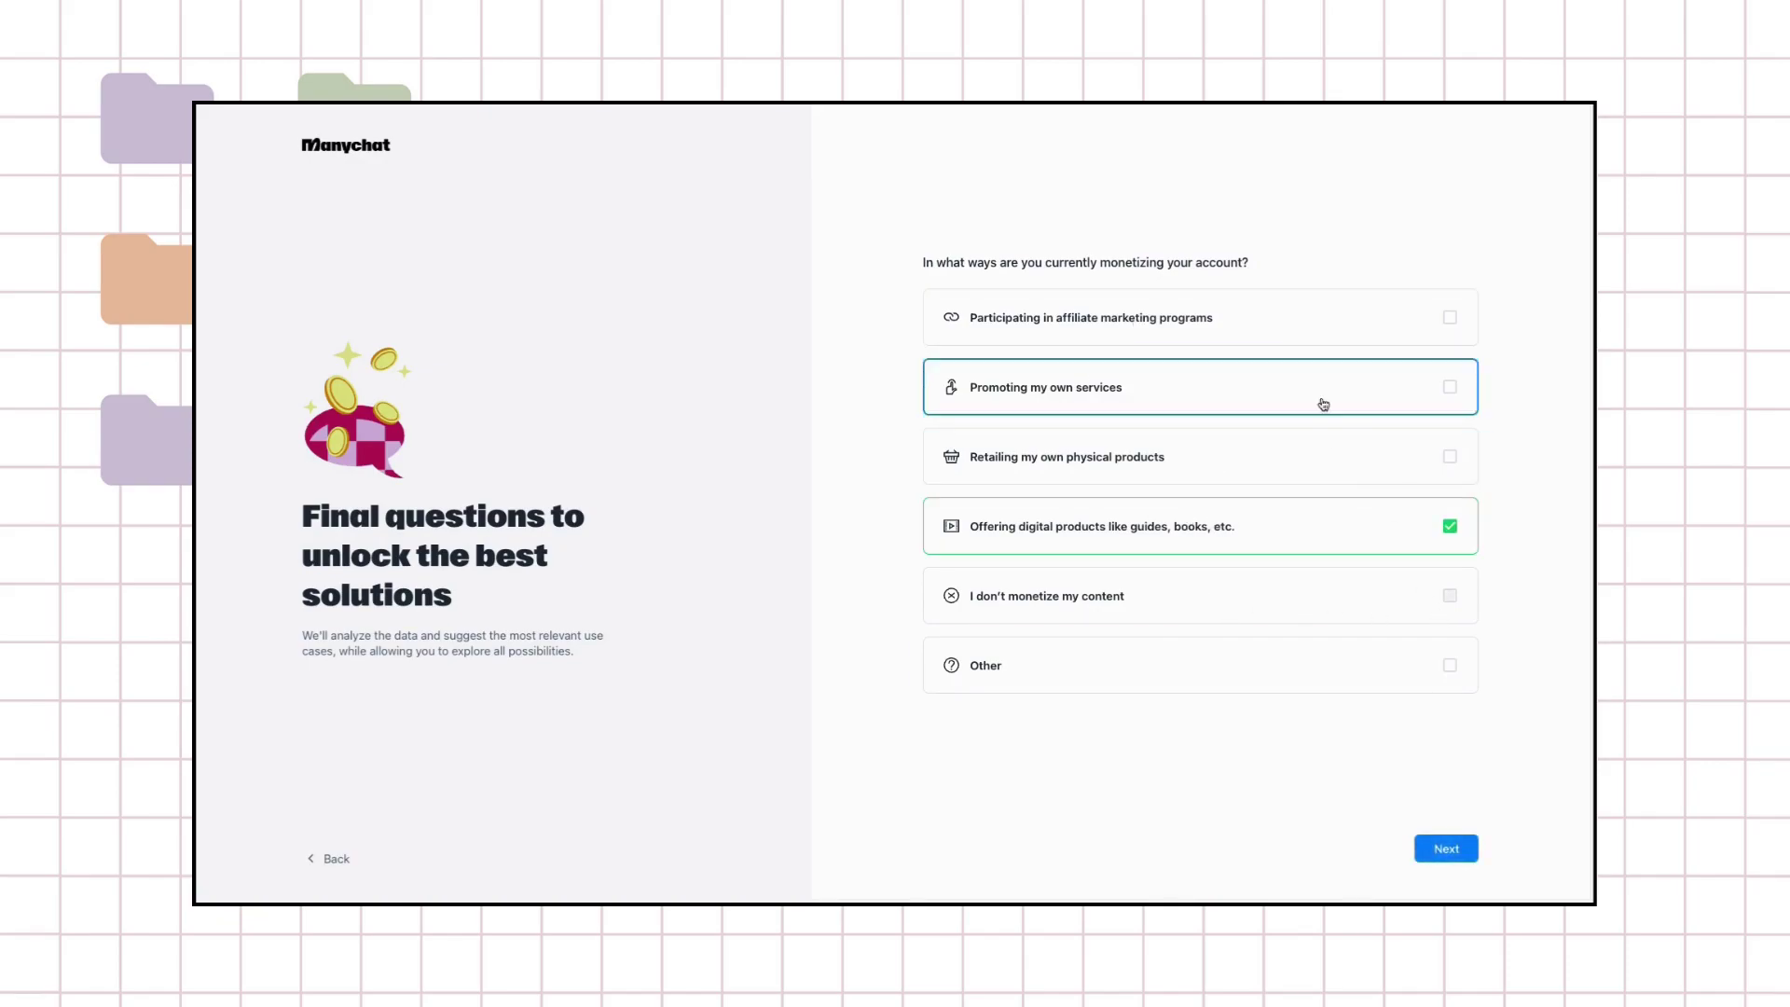
click(1449, 850)
click(1270, 668)
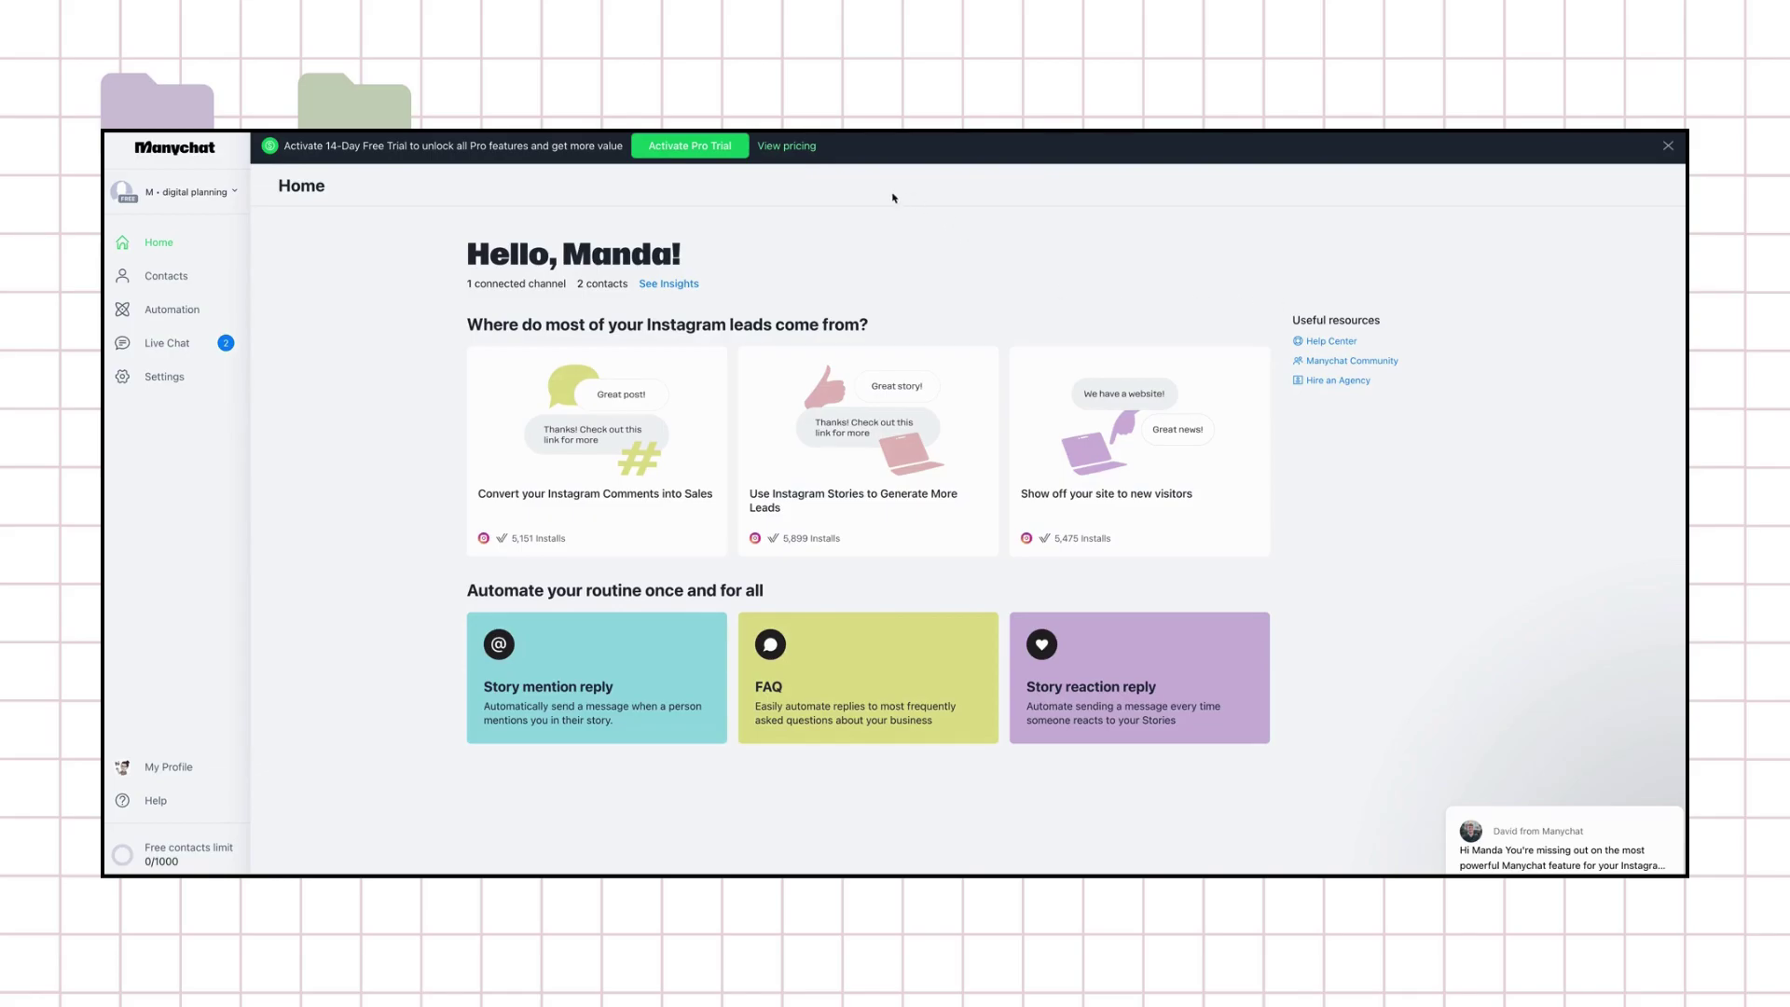
- View the pricing page and compare the Free, Pro and Premium plans, including the Free plan's contact limit
click(786, 146)
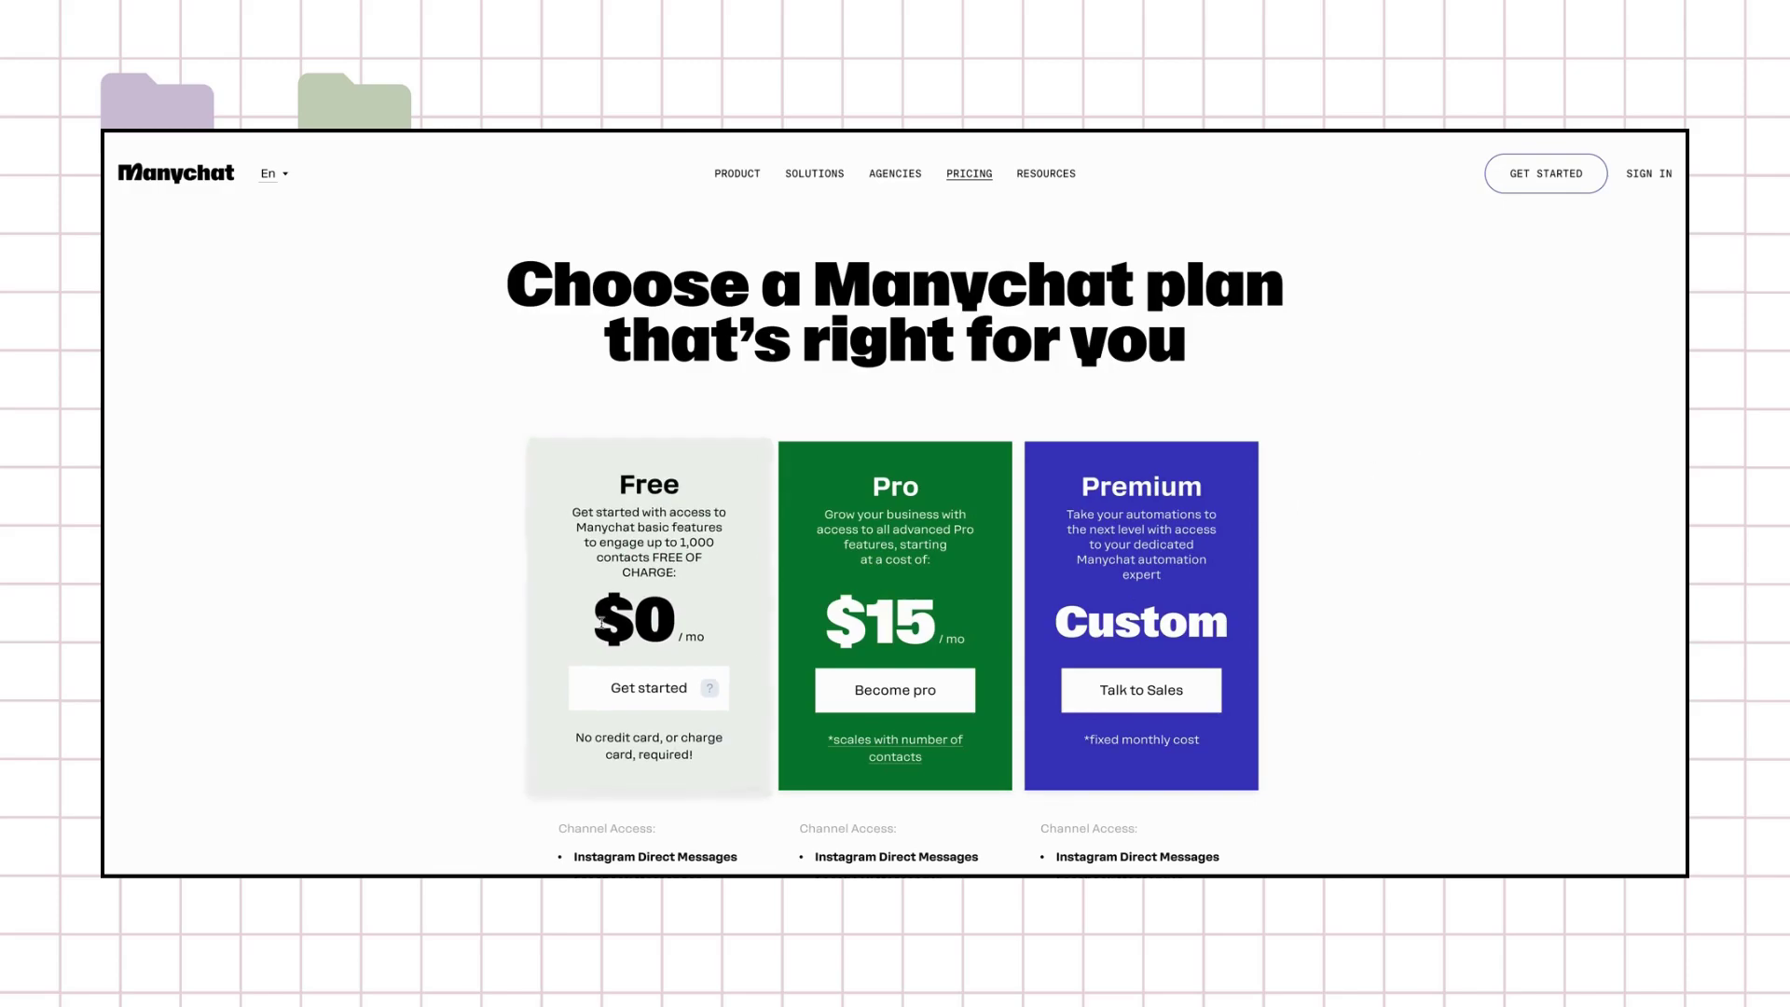
drag(679, 542, 726, 558)
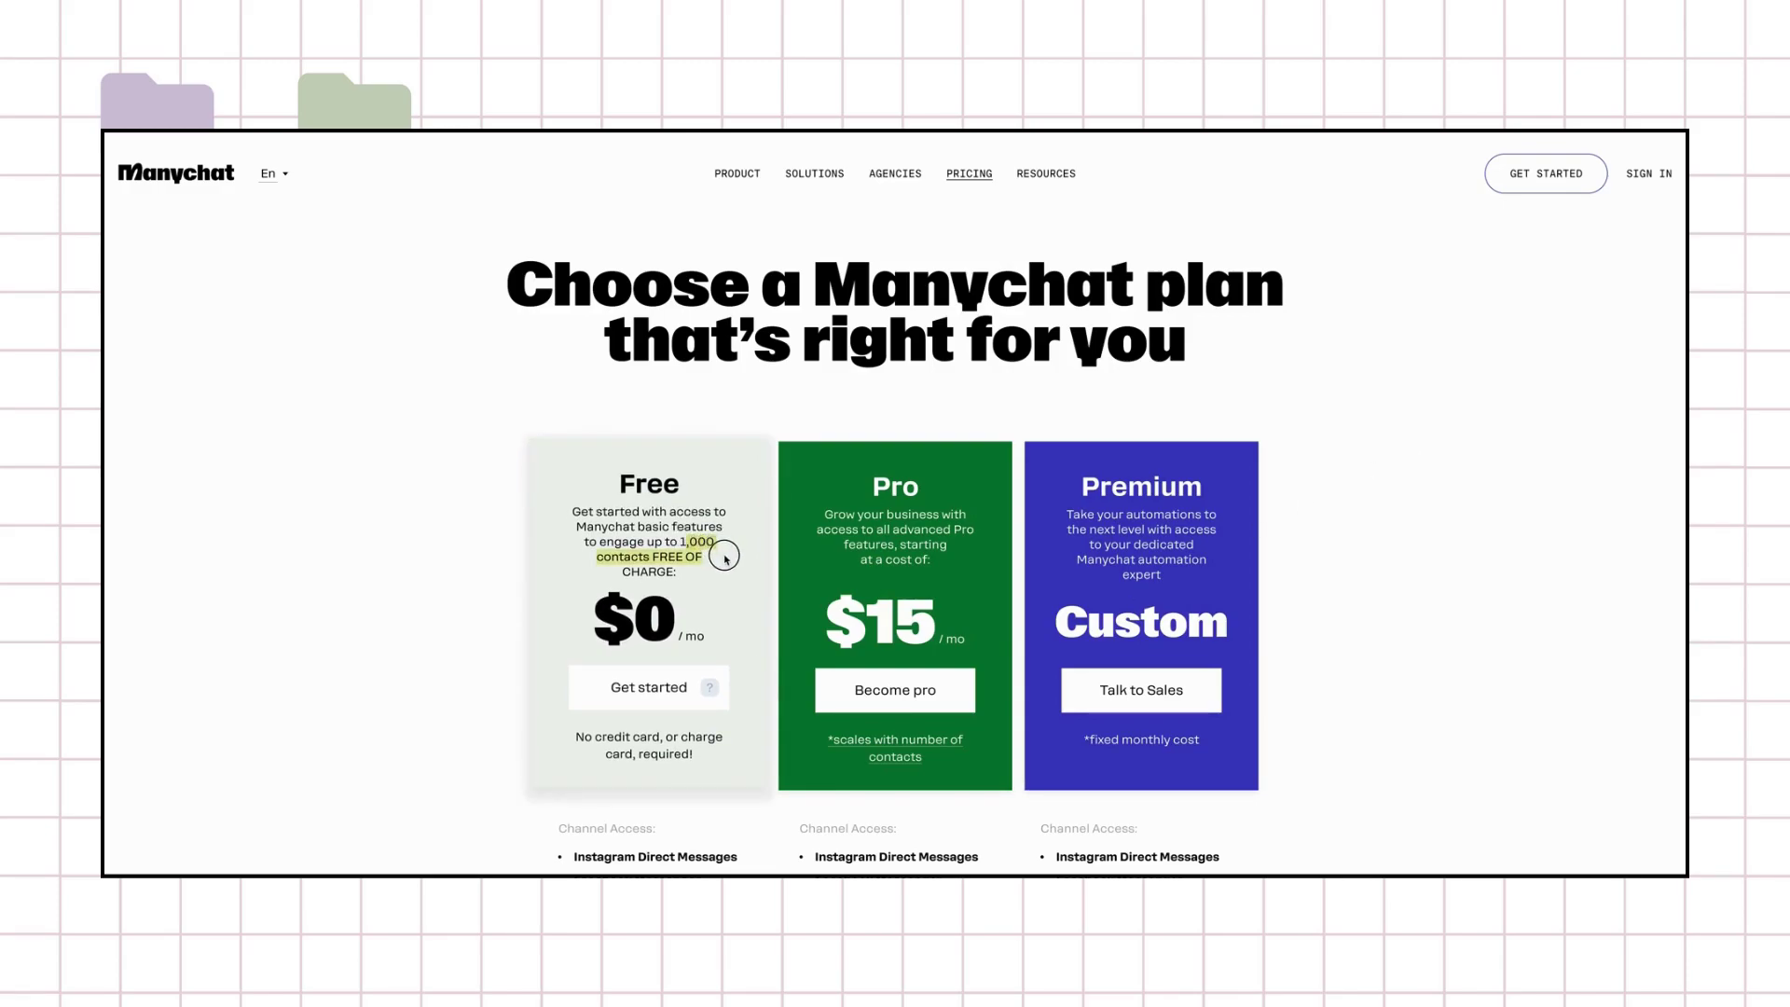
click(1381, 535)
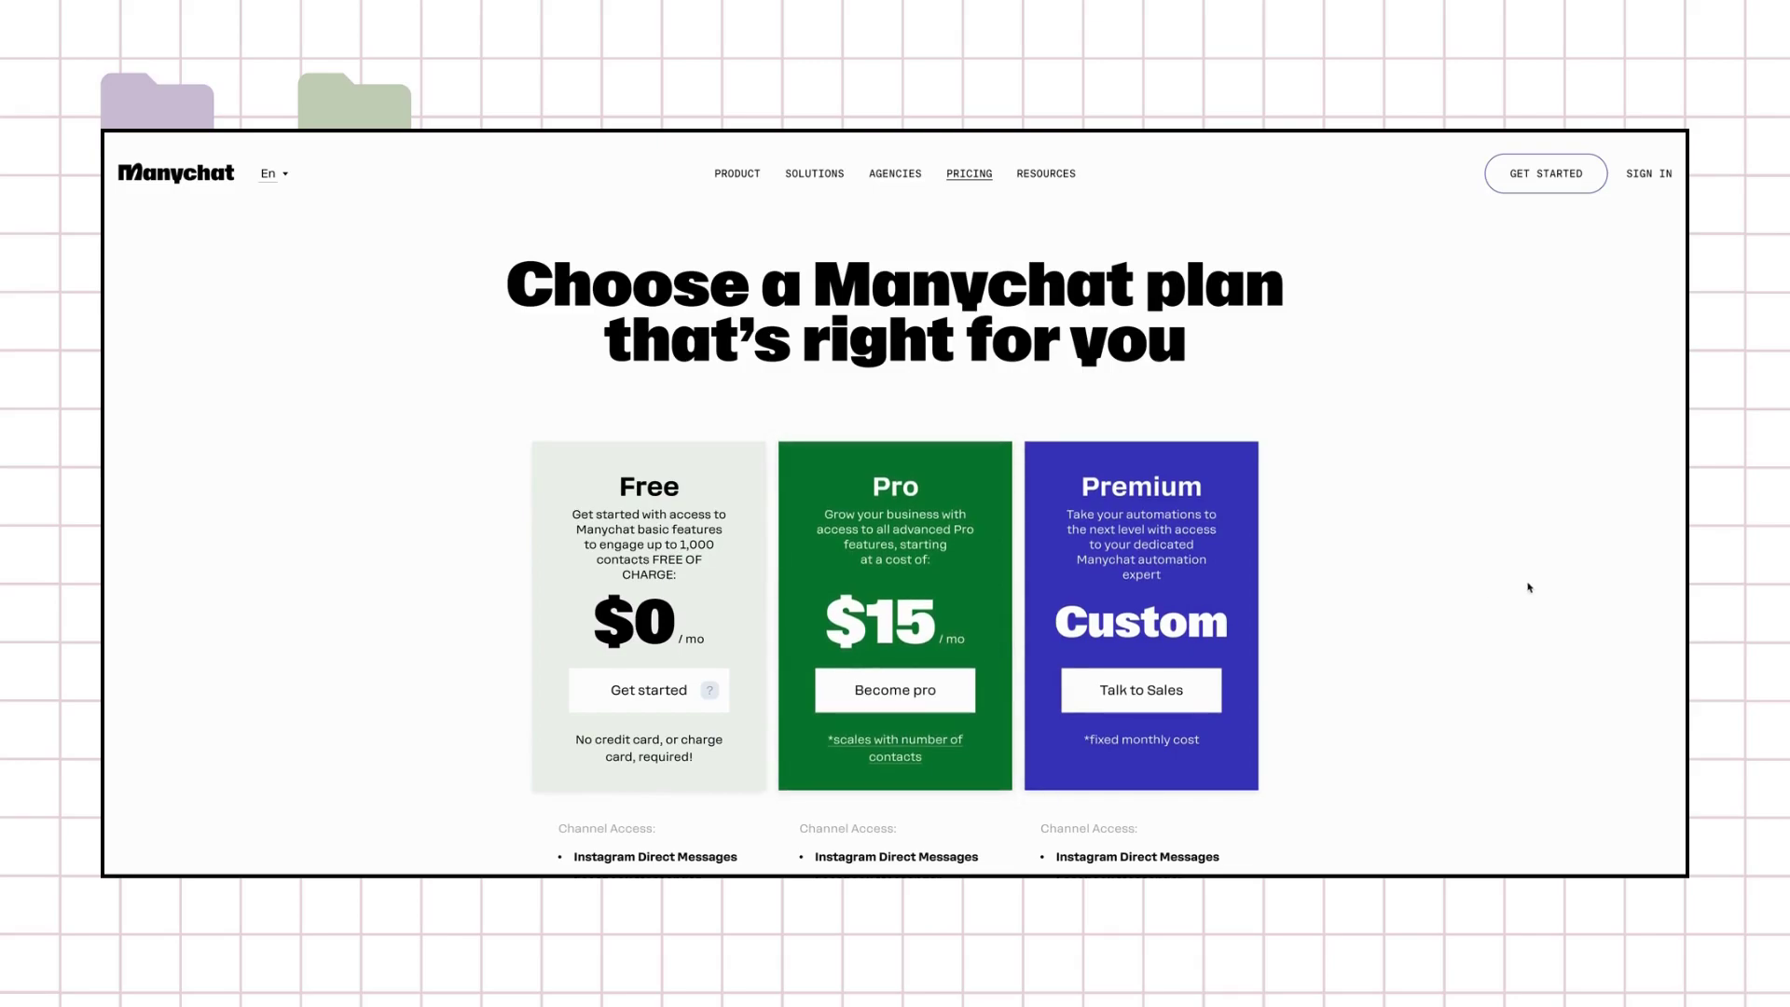
scroll(1521, 597, down, 1)
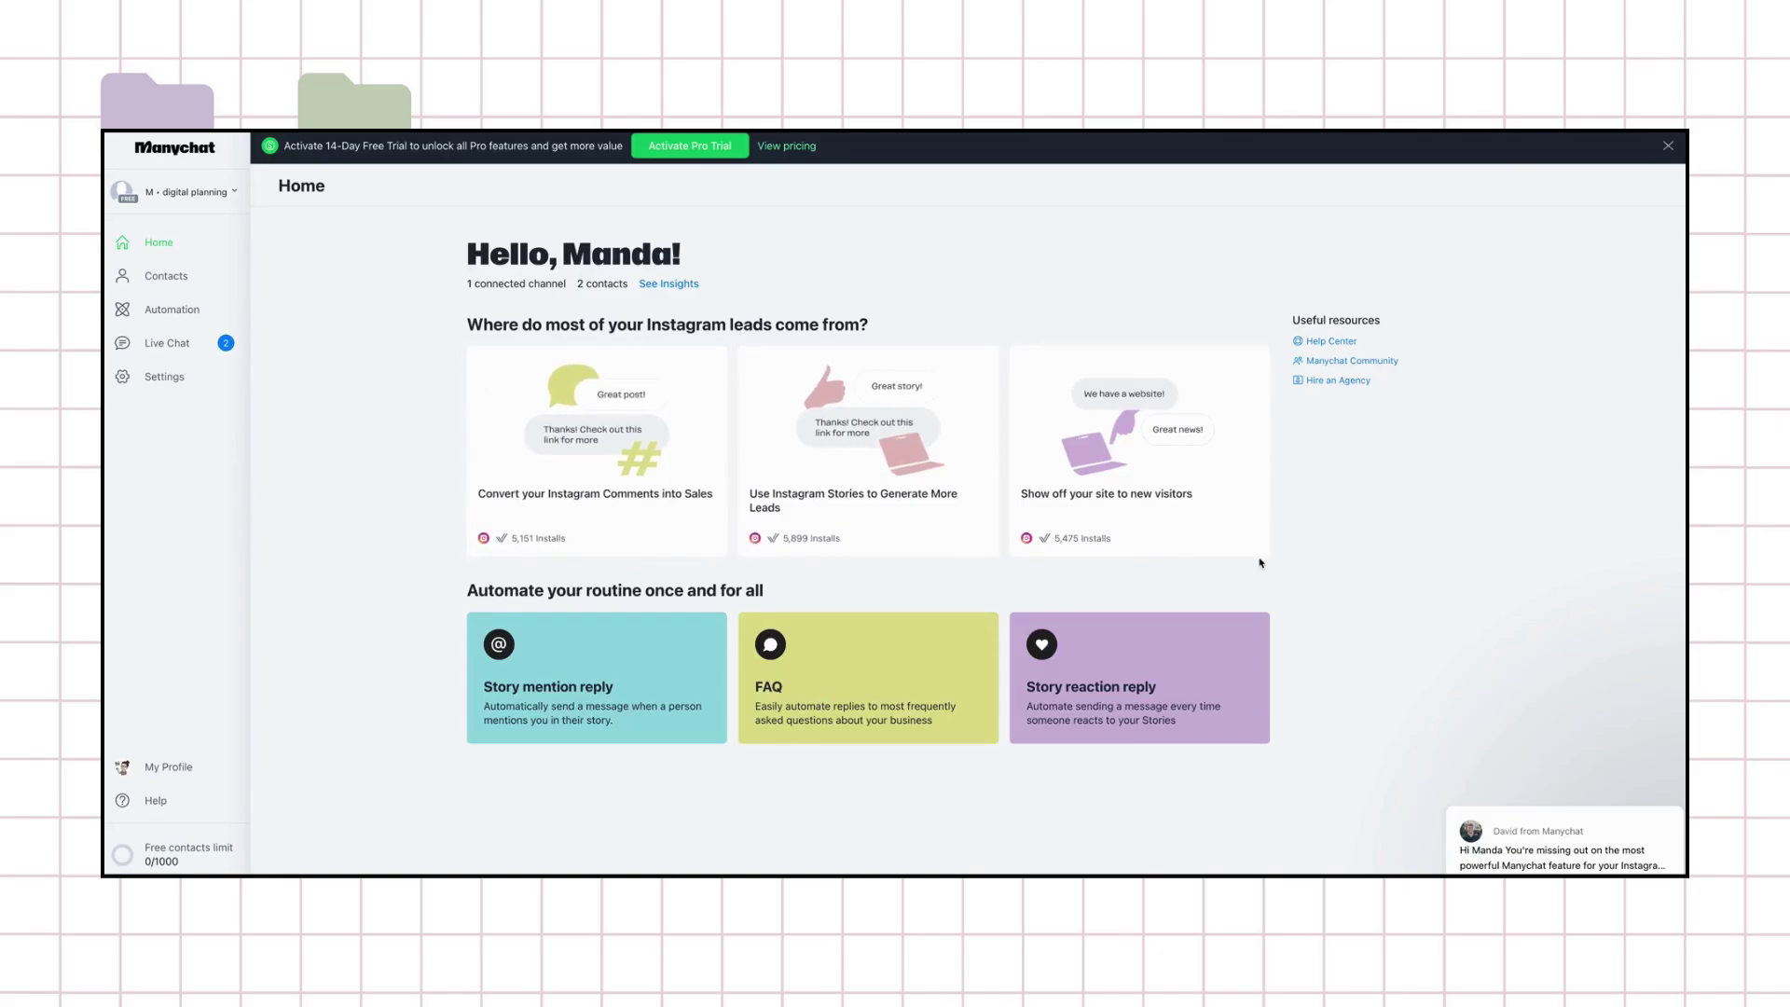
- Set up the Convert your Instagram Comments into Sales template as a new automation
click(675, 493)
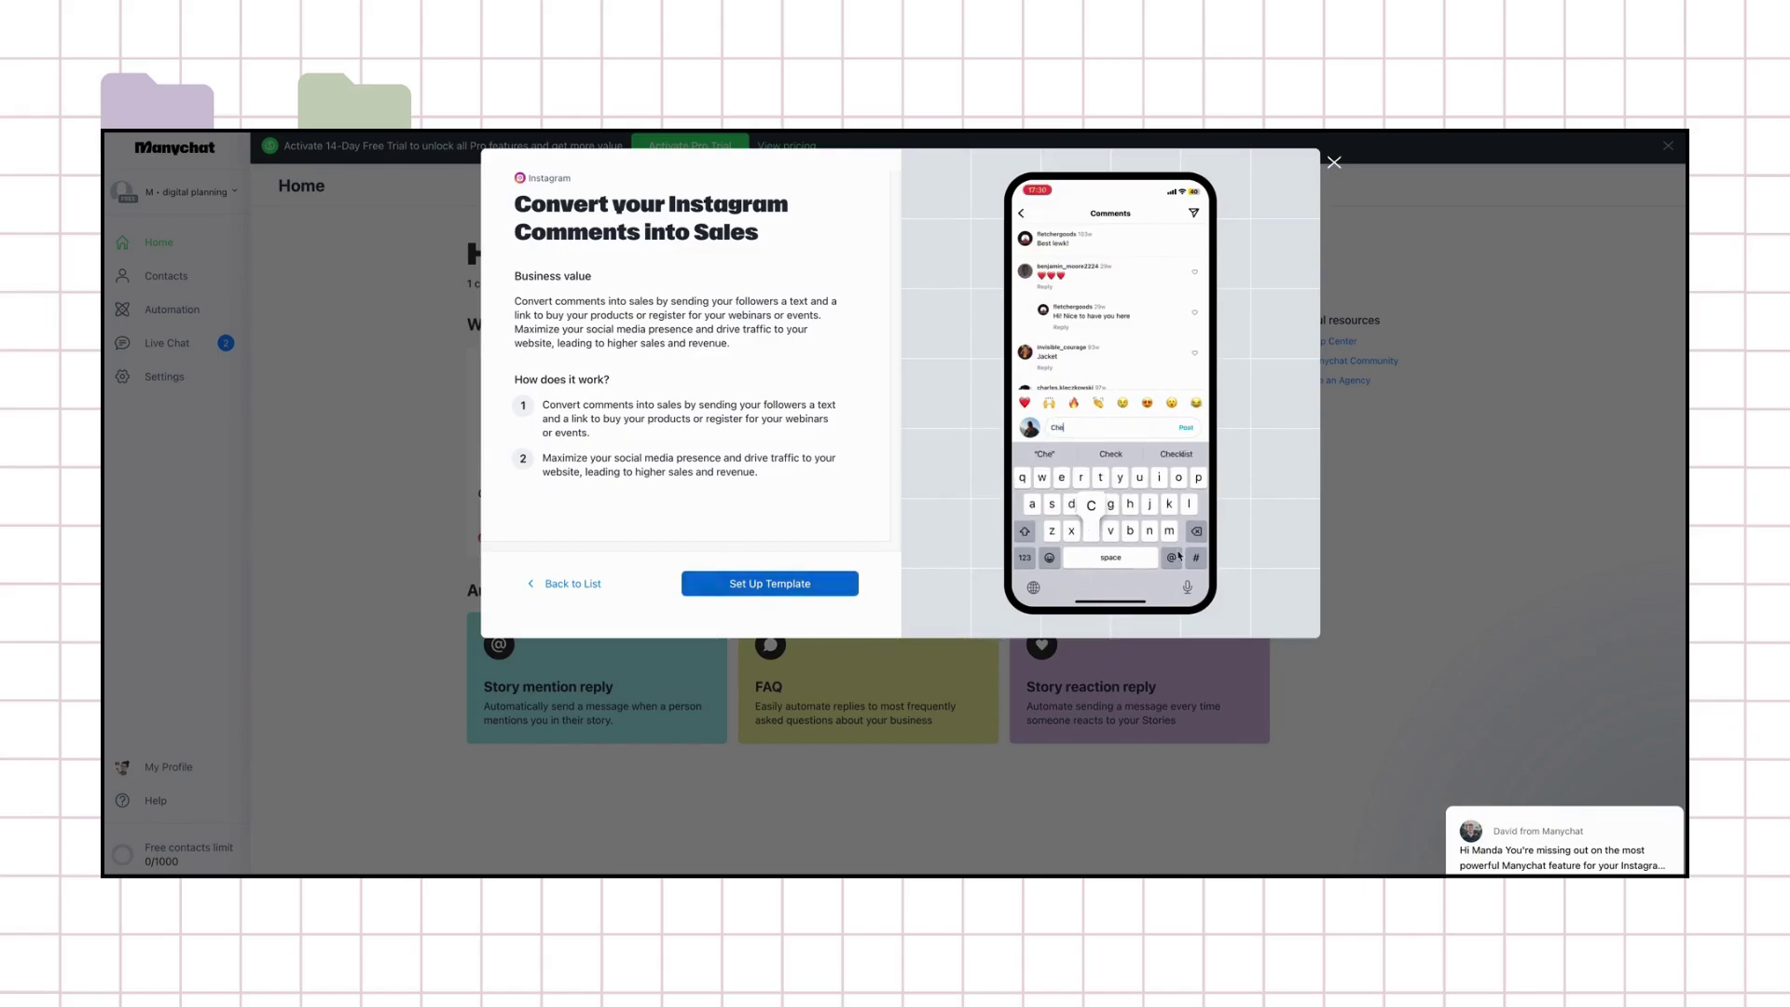
click(807, 587)
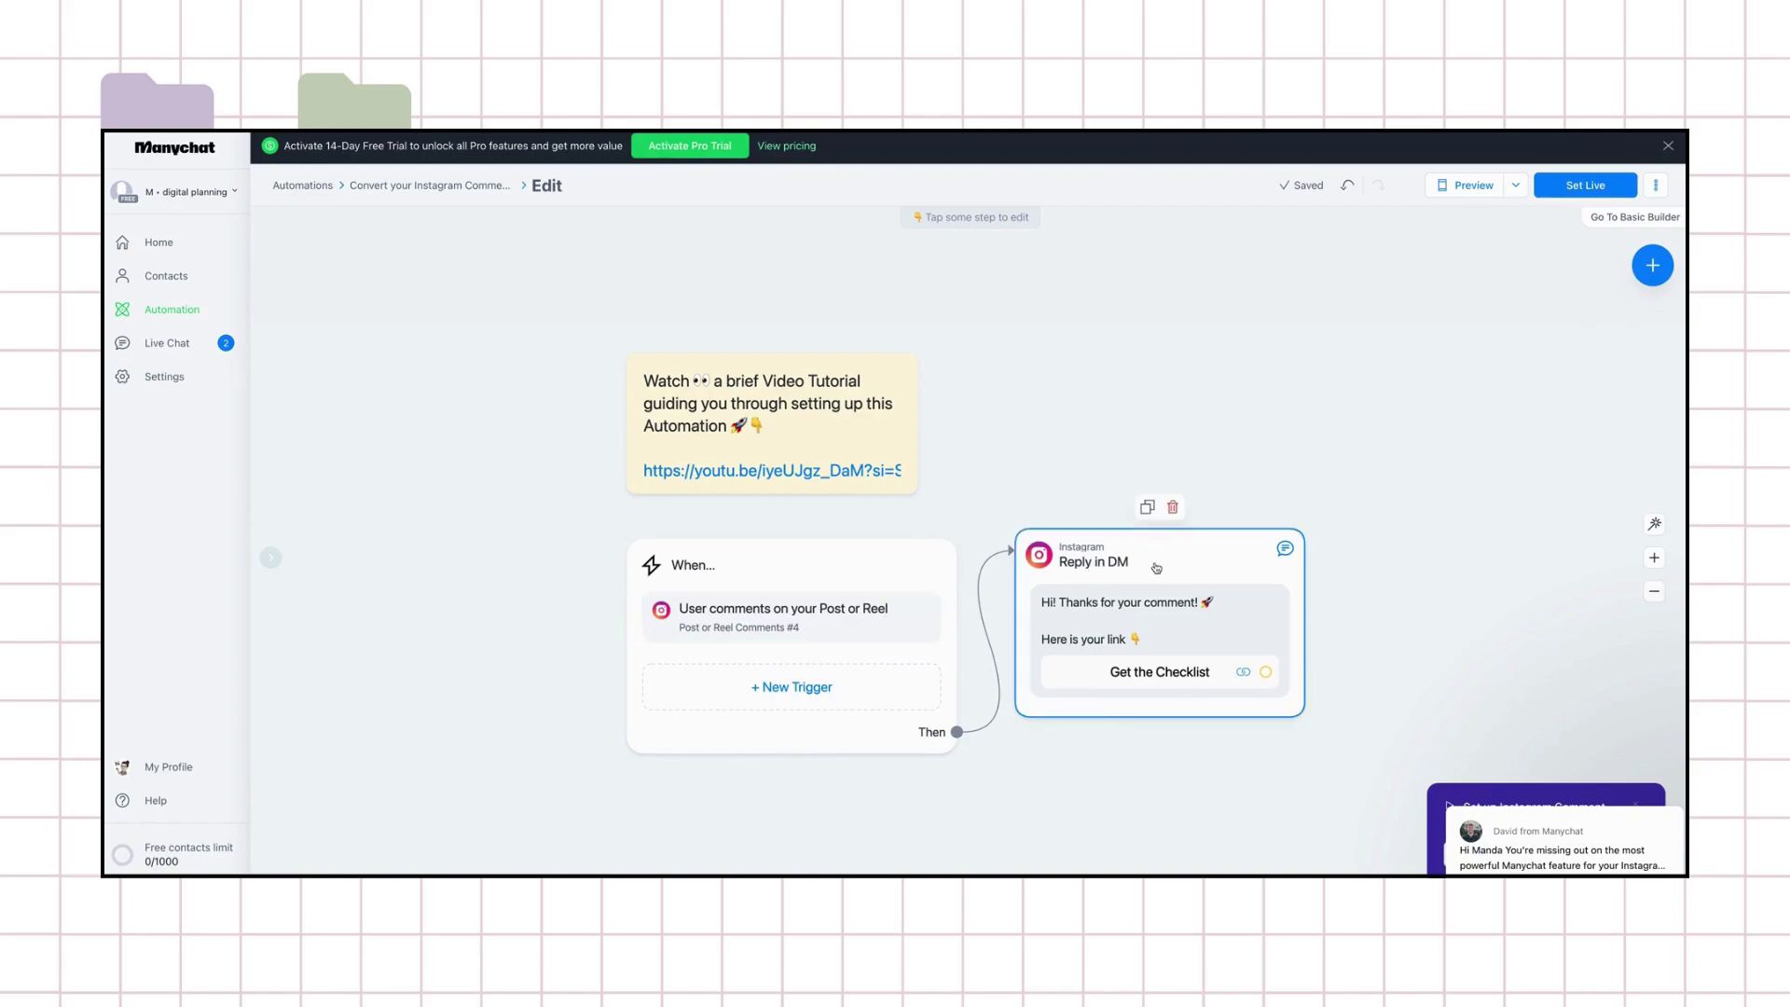
- Examine the Reply in DM step's message text and the title and website URL of its Get the Checklist button
click(1152, 617)
click(394, 343)
drag(386, 359, 291, 331)
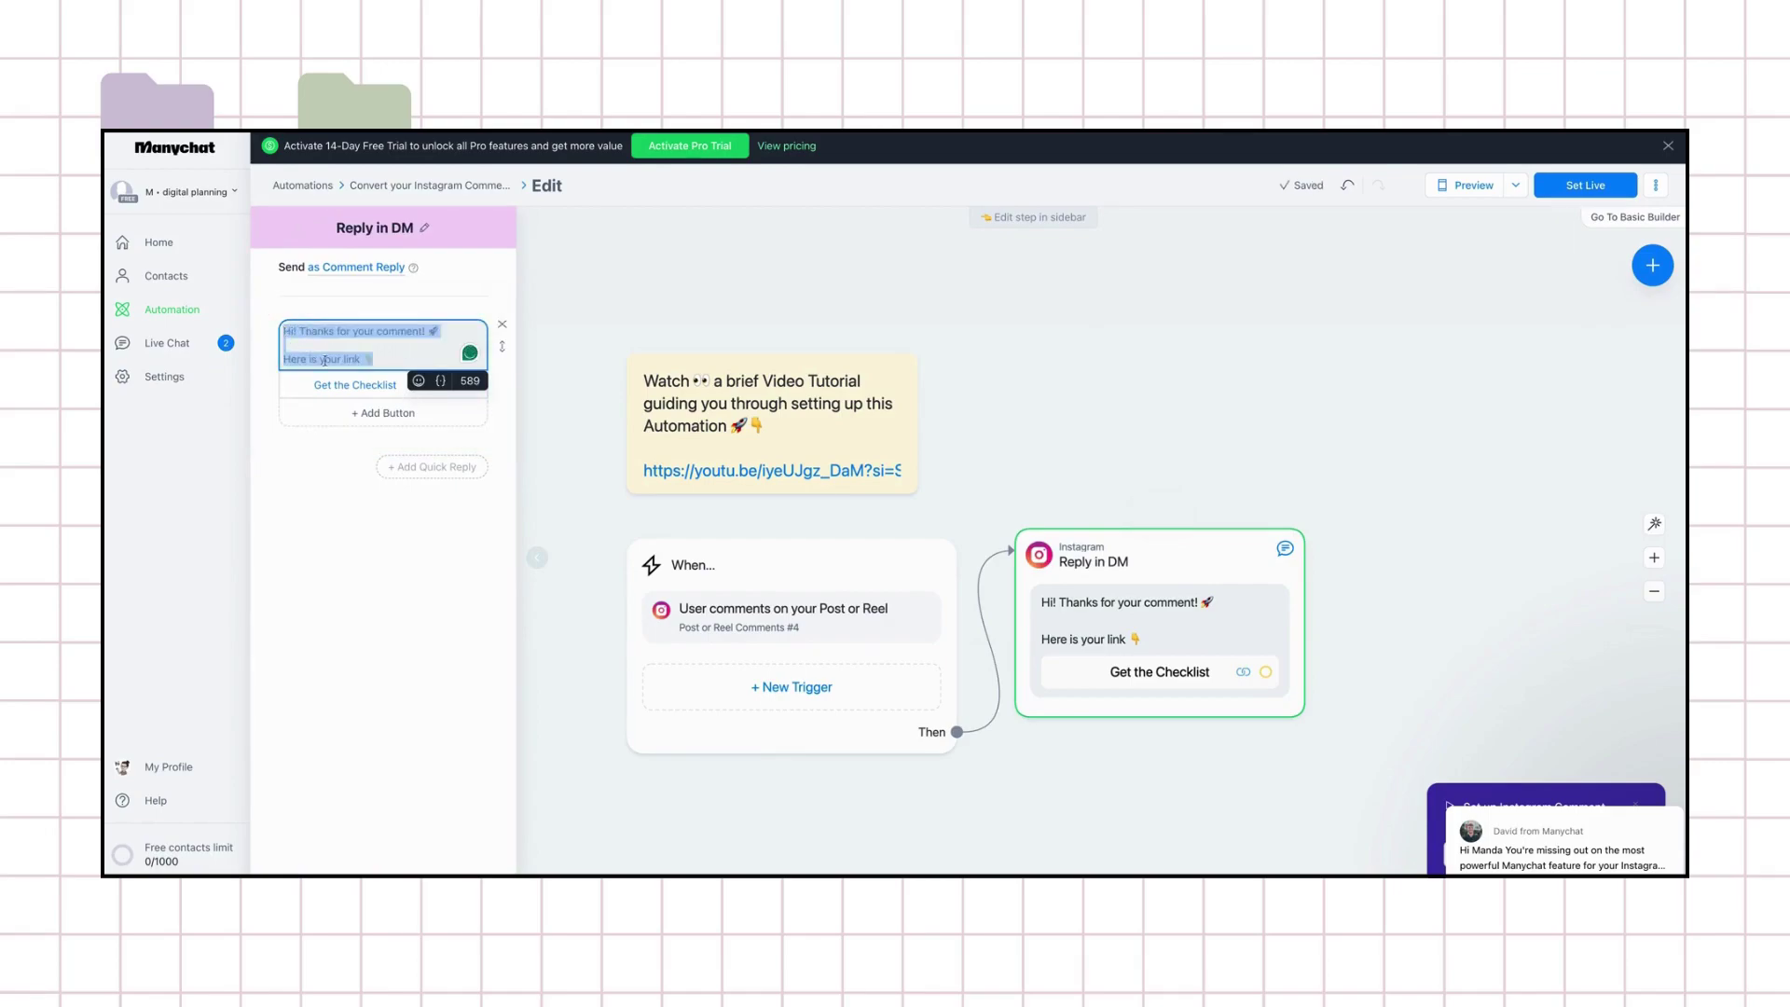
click(312, 482)
click(352, 390)
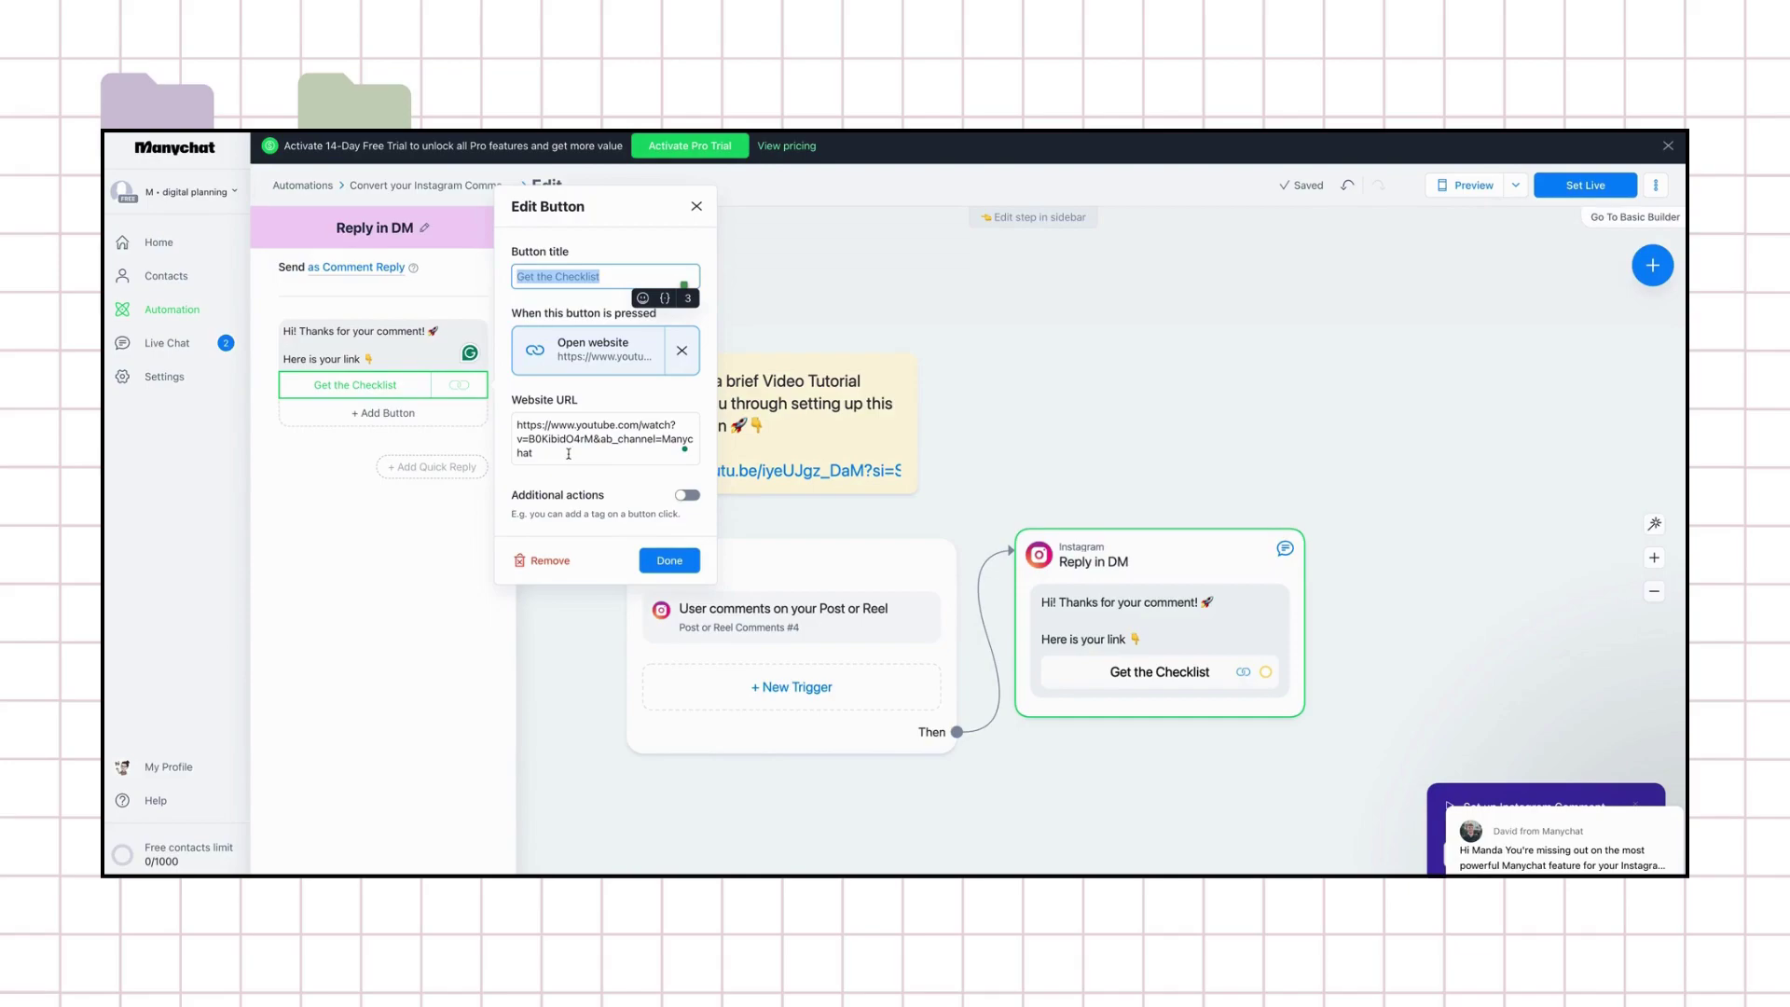
triple_click(567, 451)
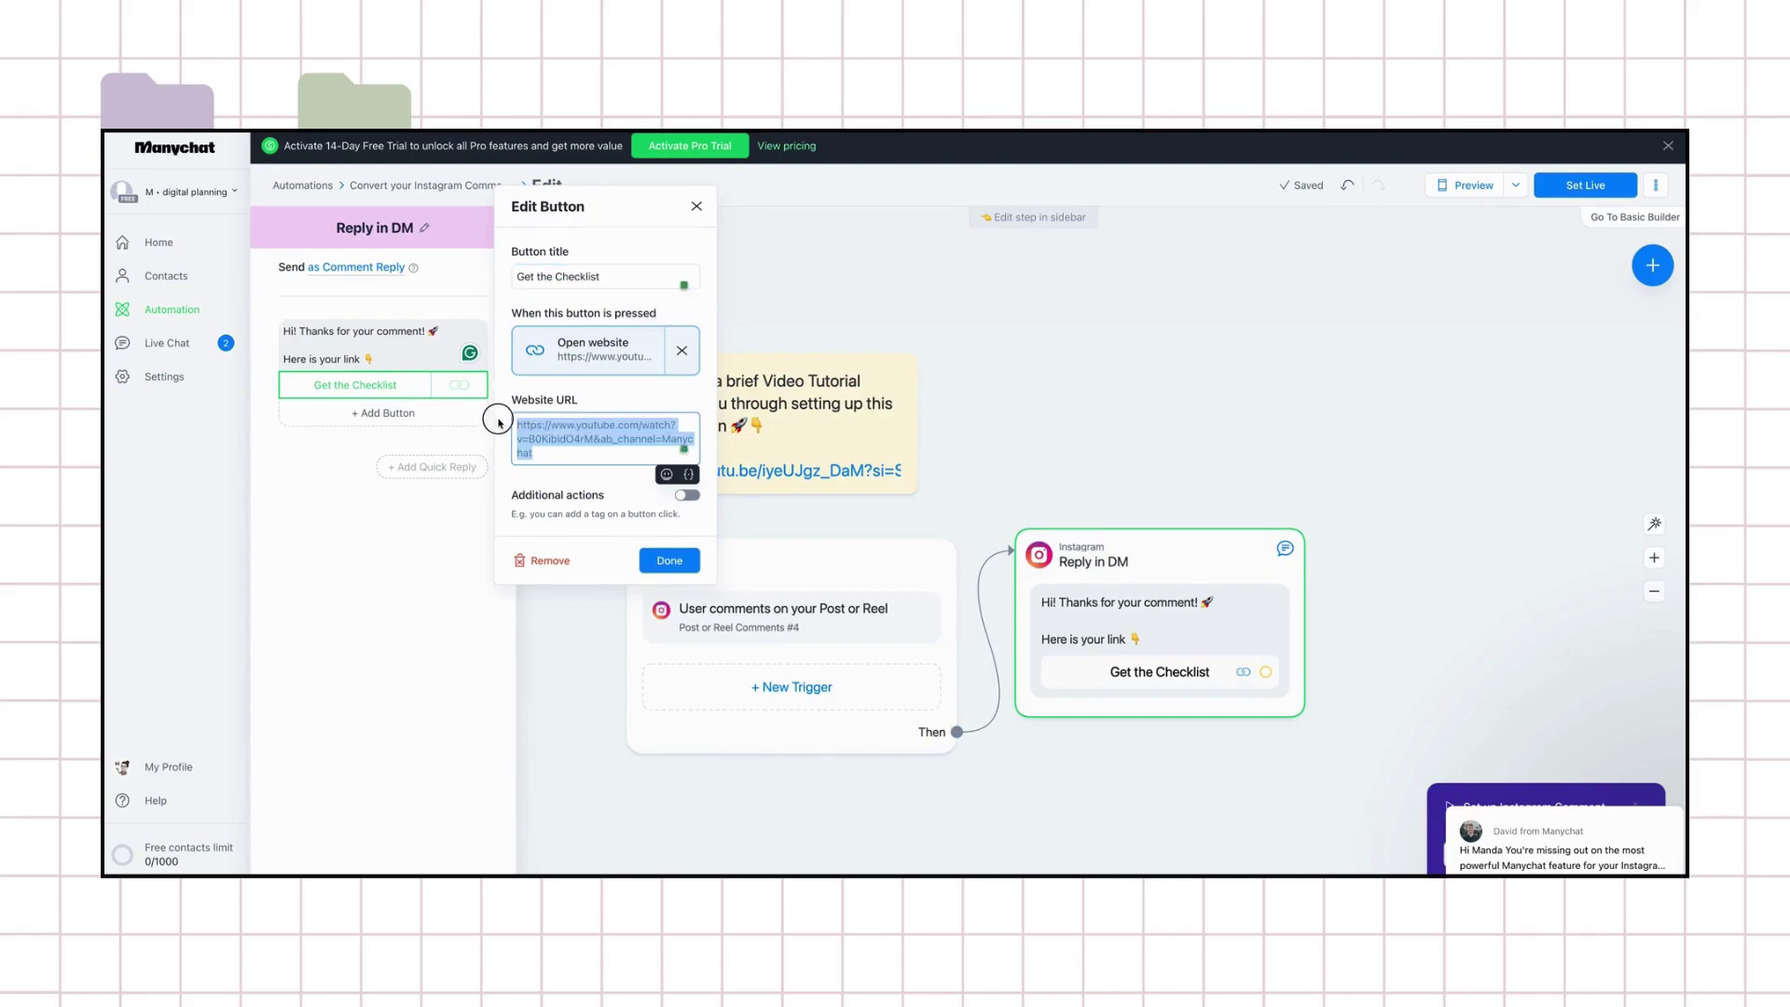
click(588, 453)
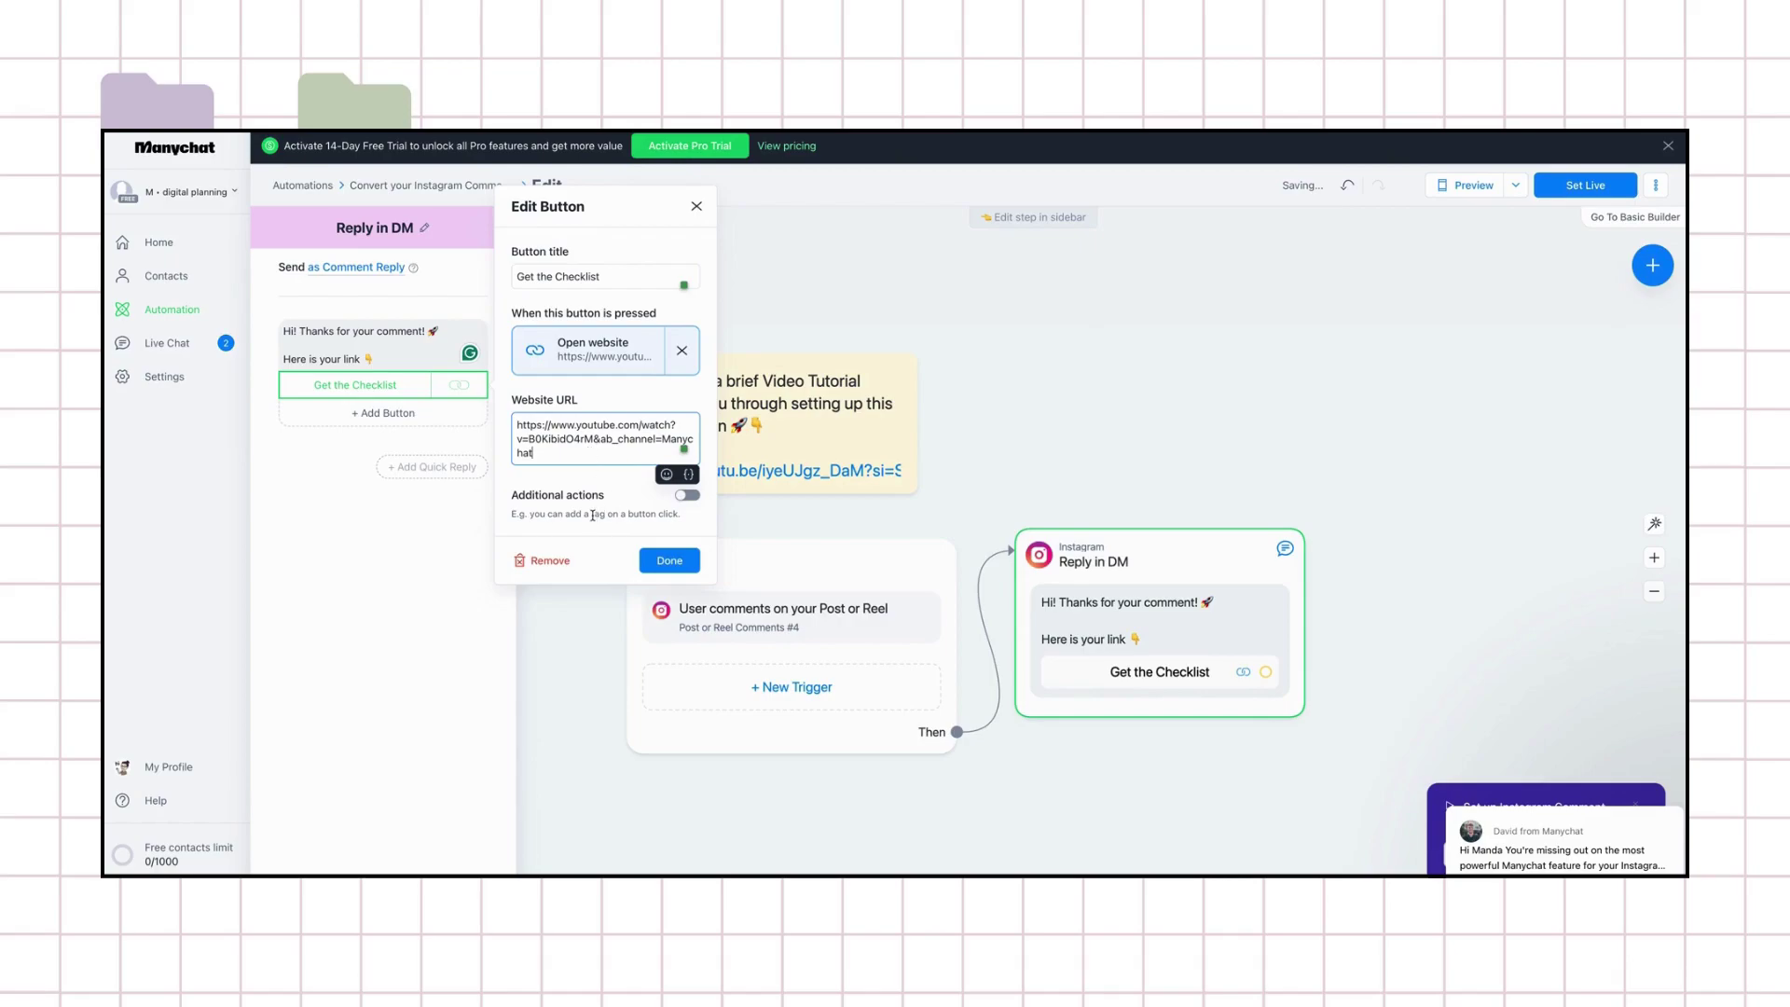
click(1153, 381)
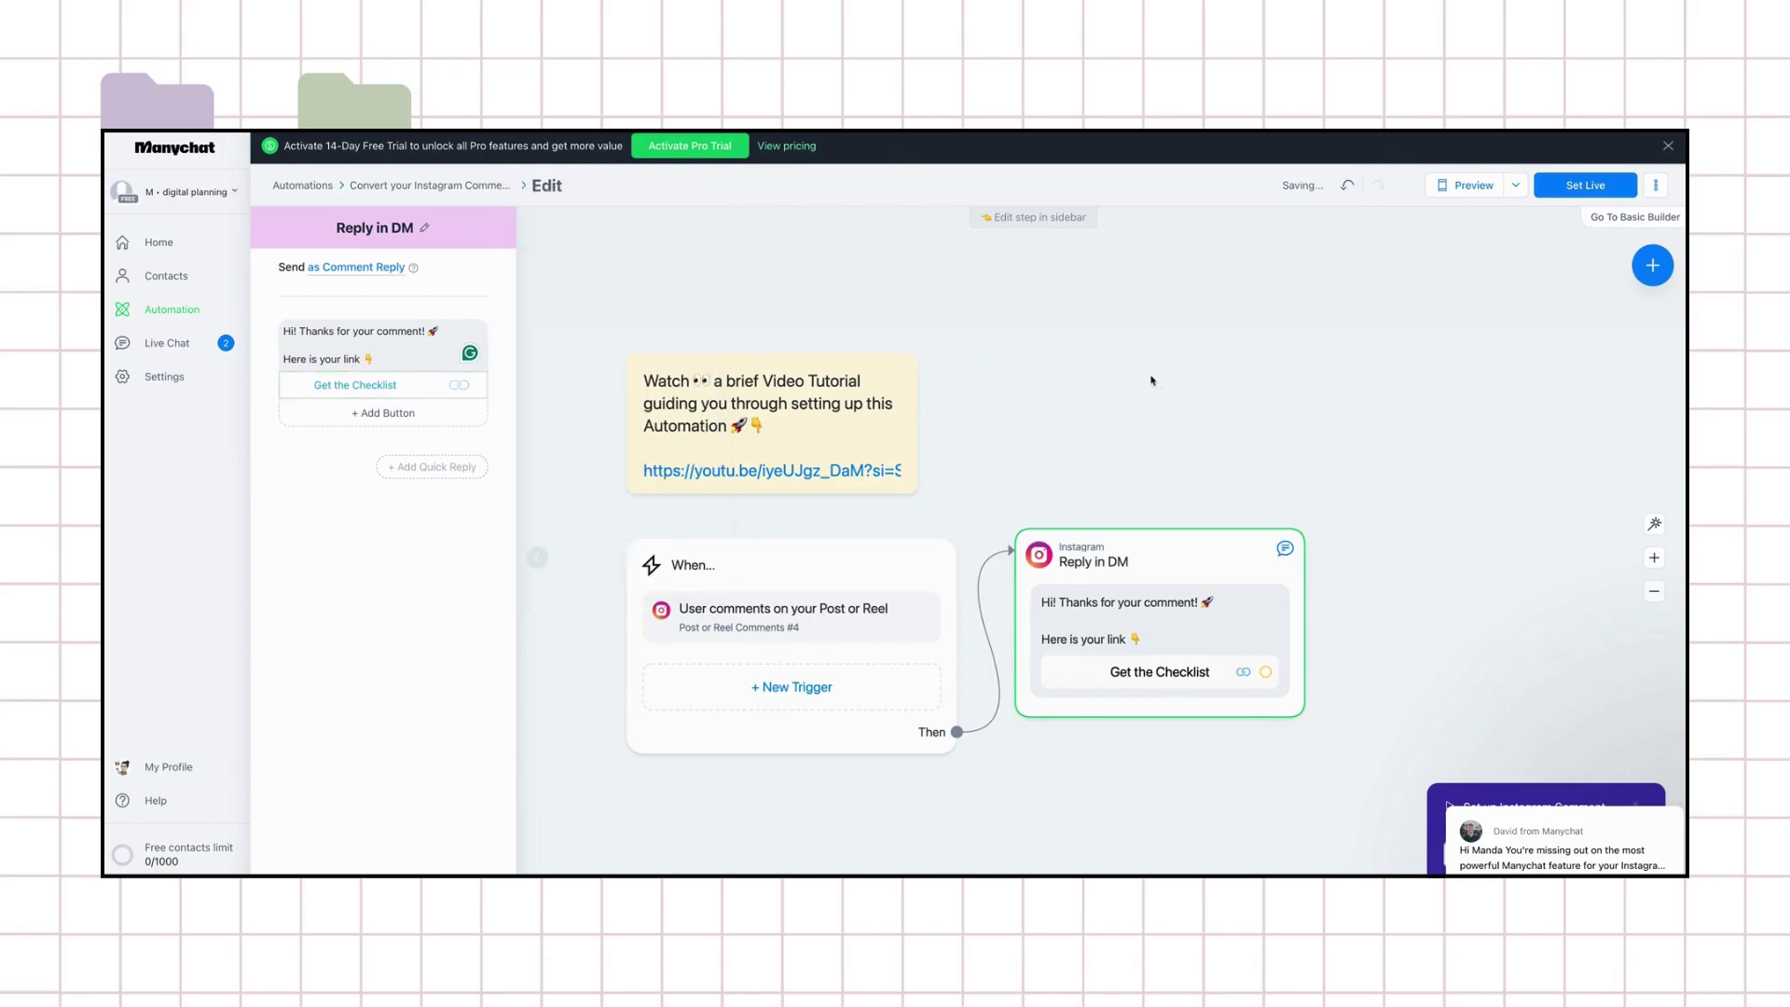
click(699, 260)
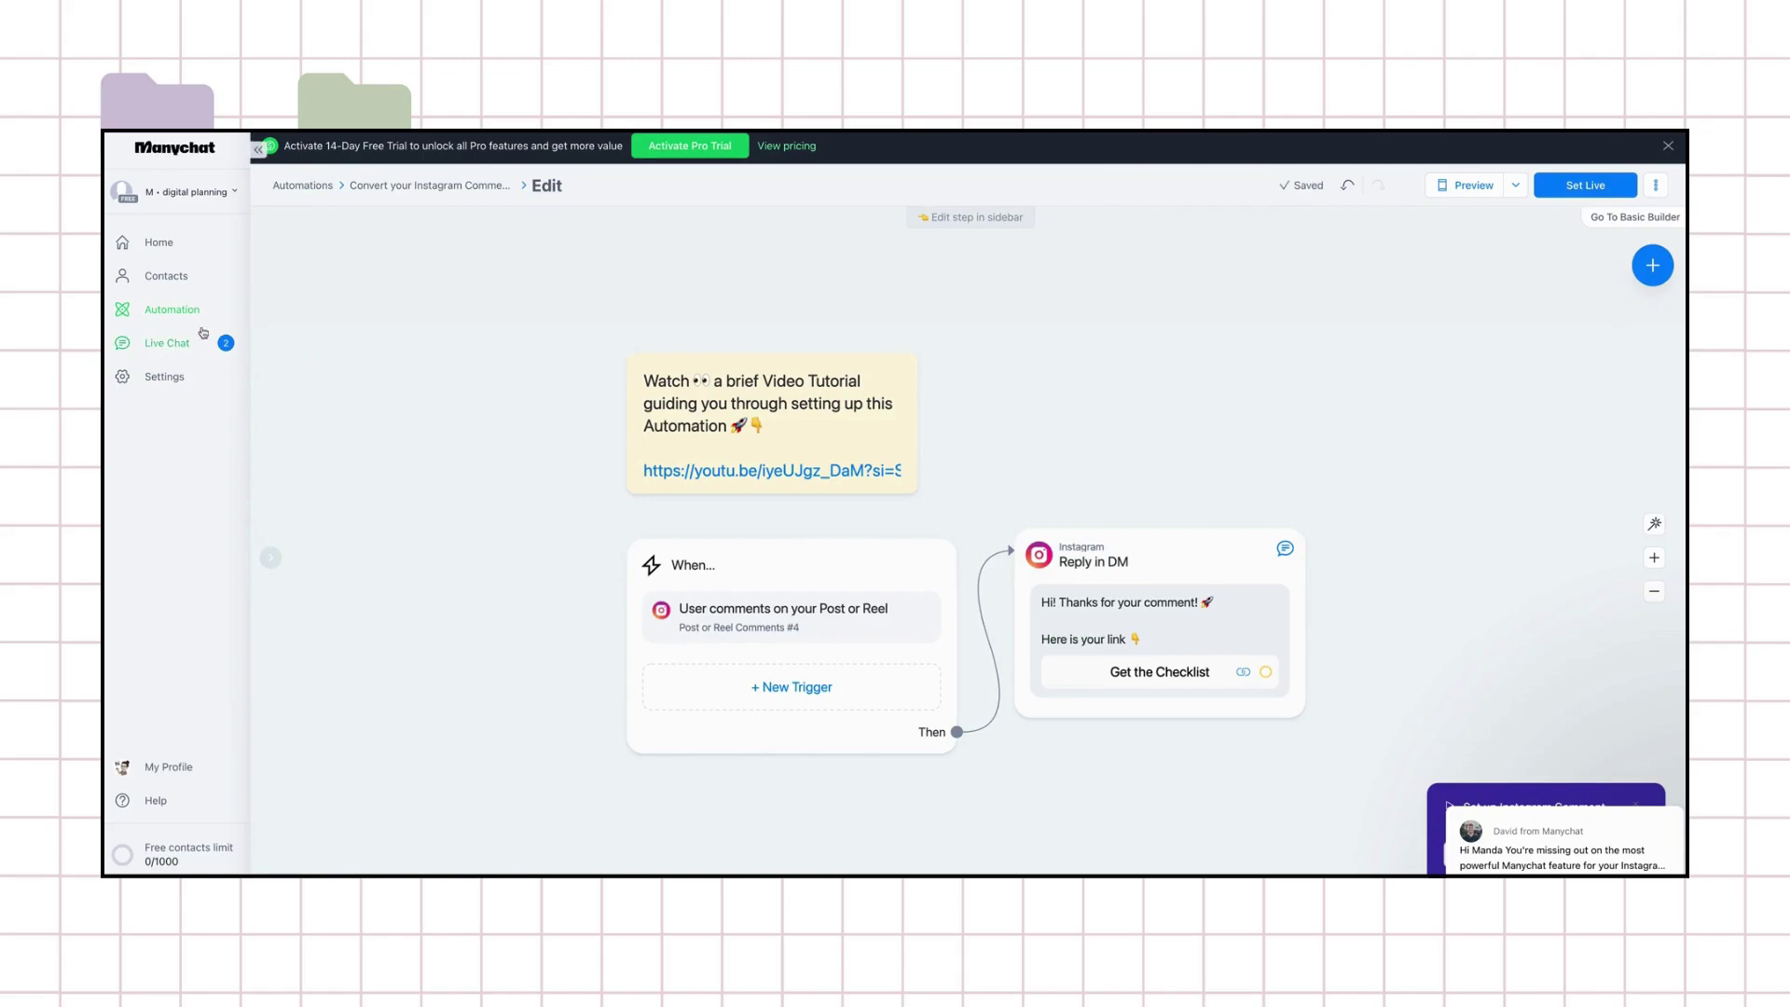
- Review the My Automations list, the basic automations and the Sequences section
click(160, 314)
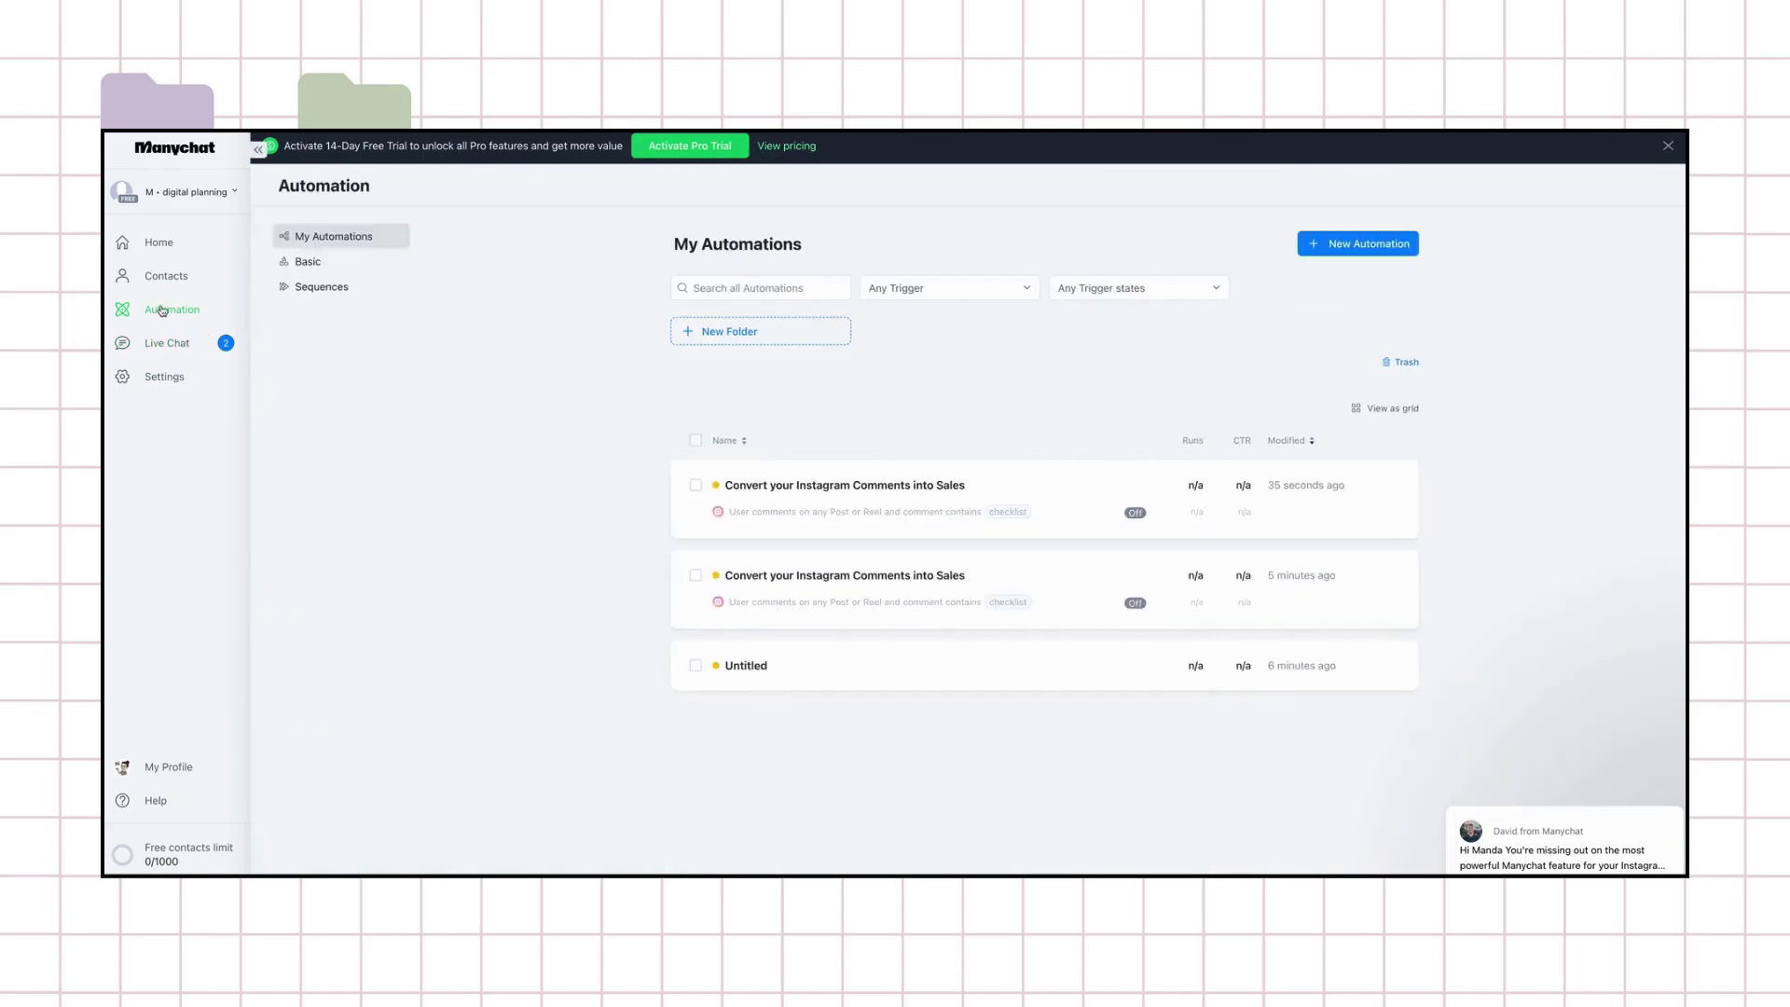
click(317, 266)
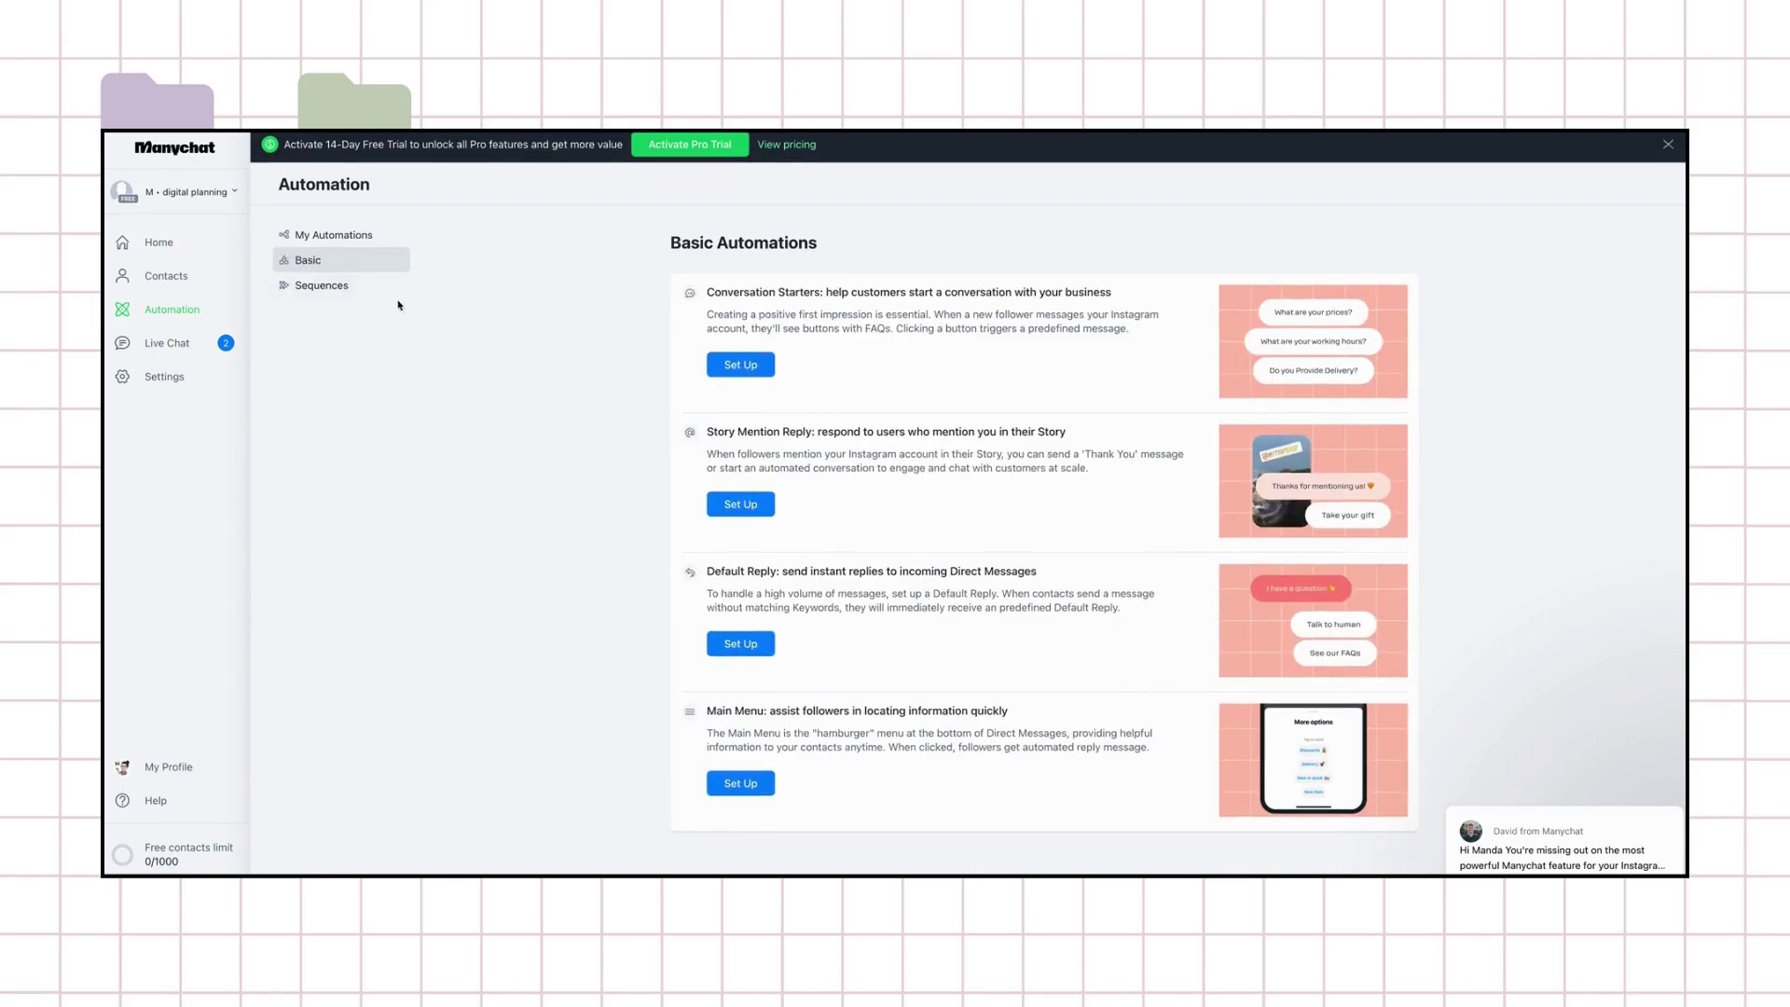
click(337, 286)
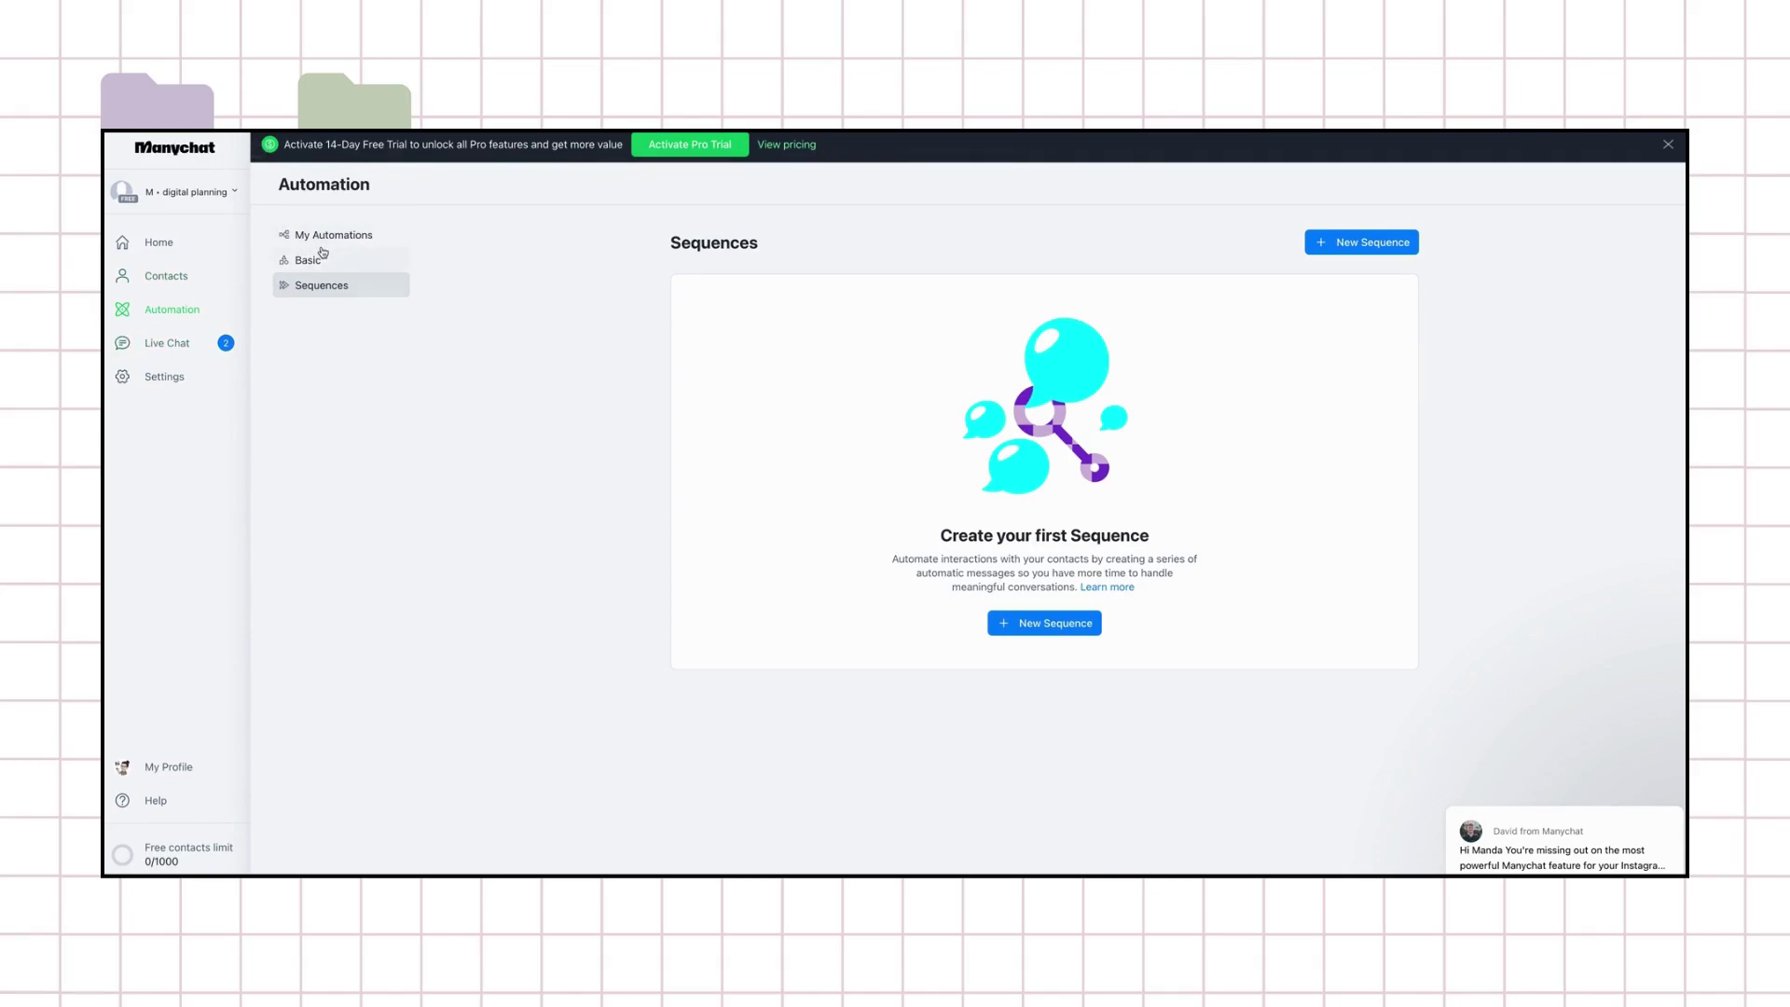
- Leave the Sequences section for Home and review the Manychat website's homepage, covering messaging channels, chat marketing features, customer stories and getting-started steps
click(164, 248)
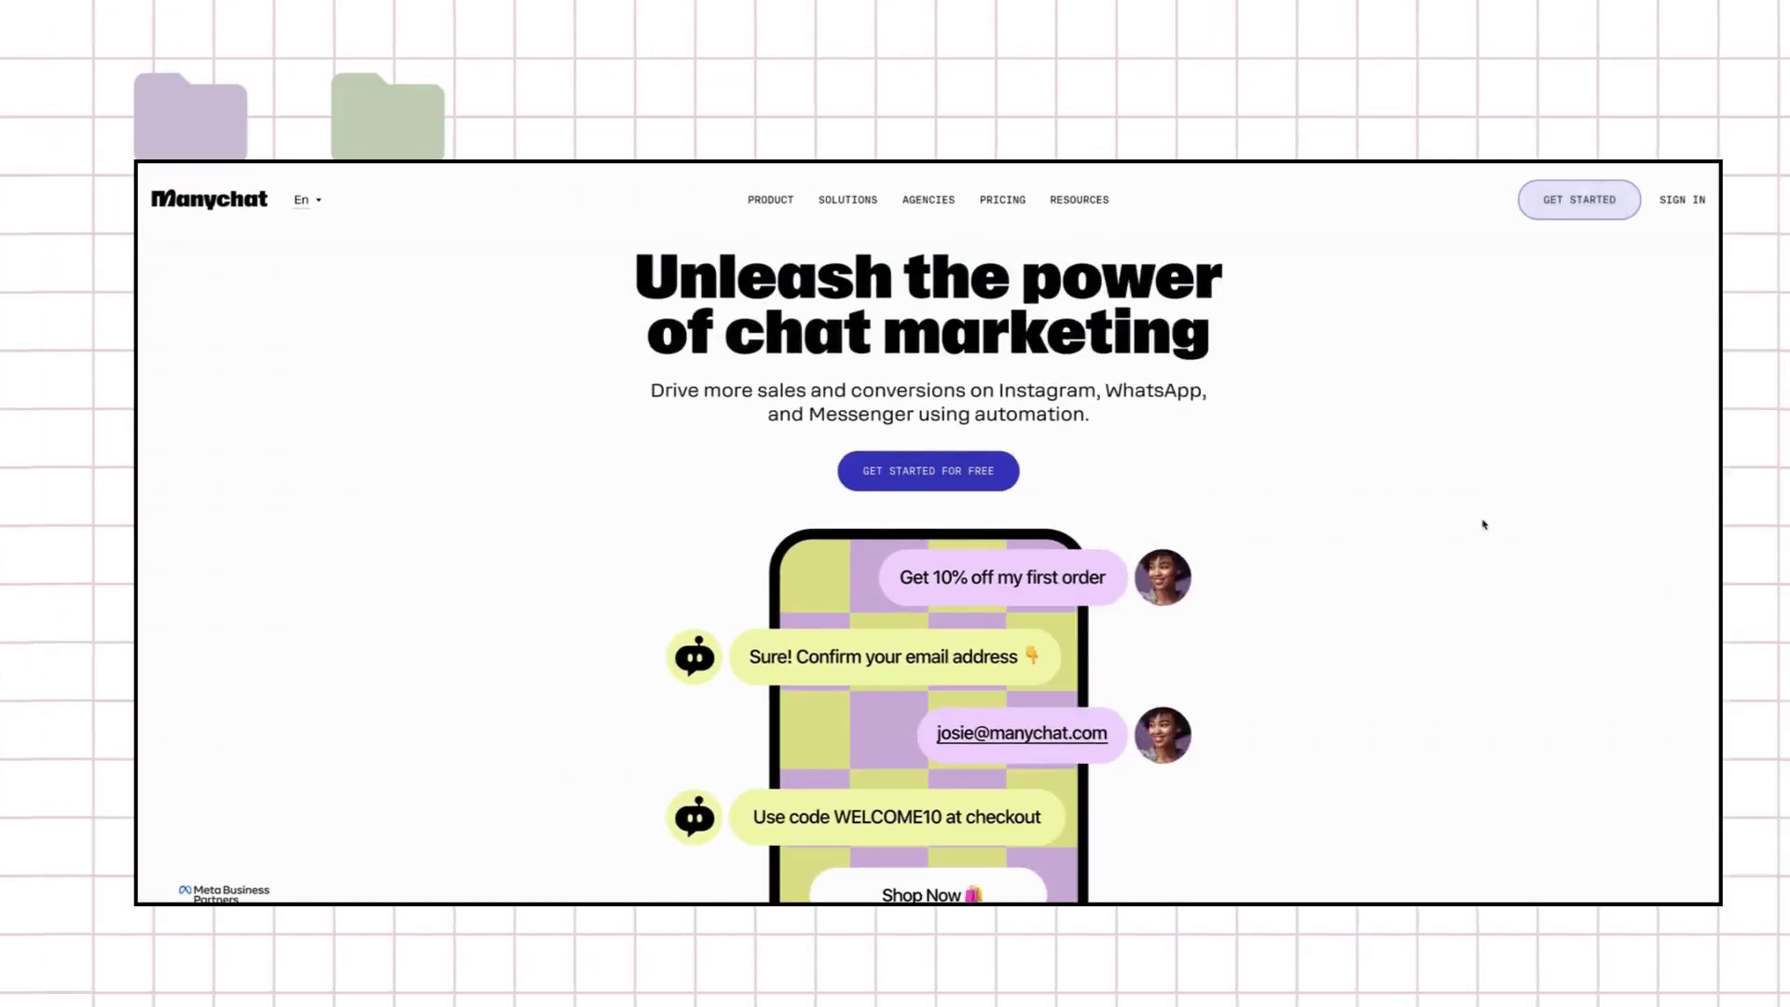
scroll(1450, 525, down, 5)
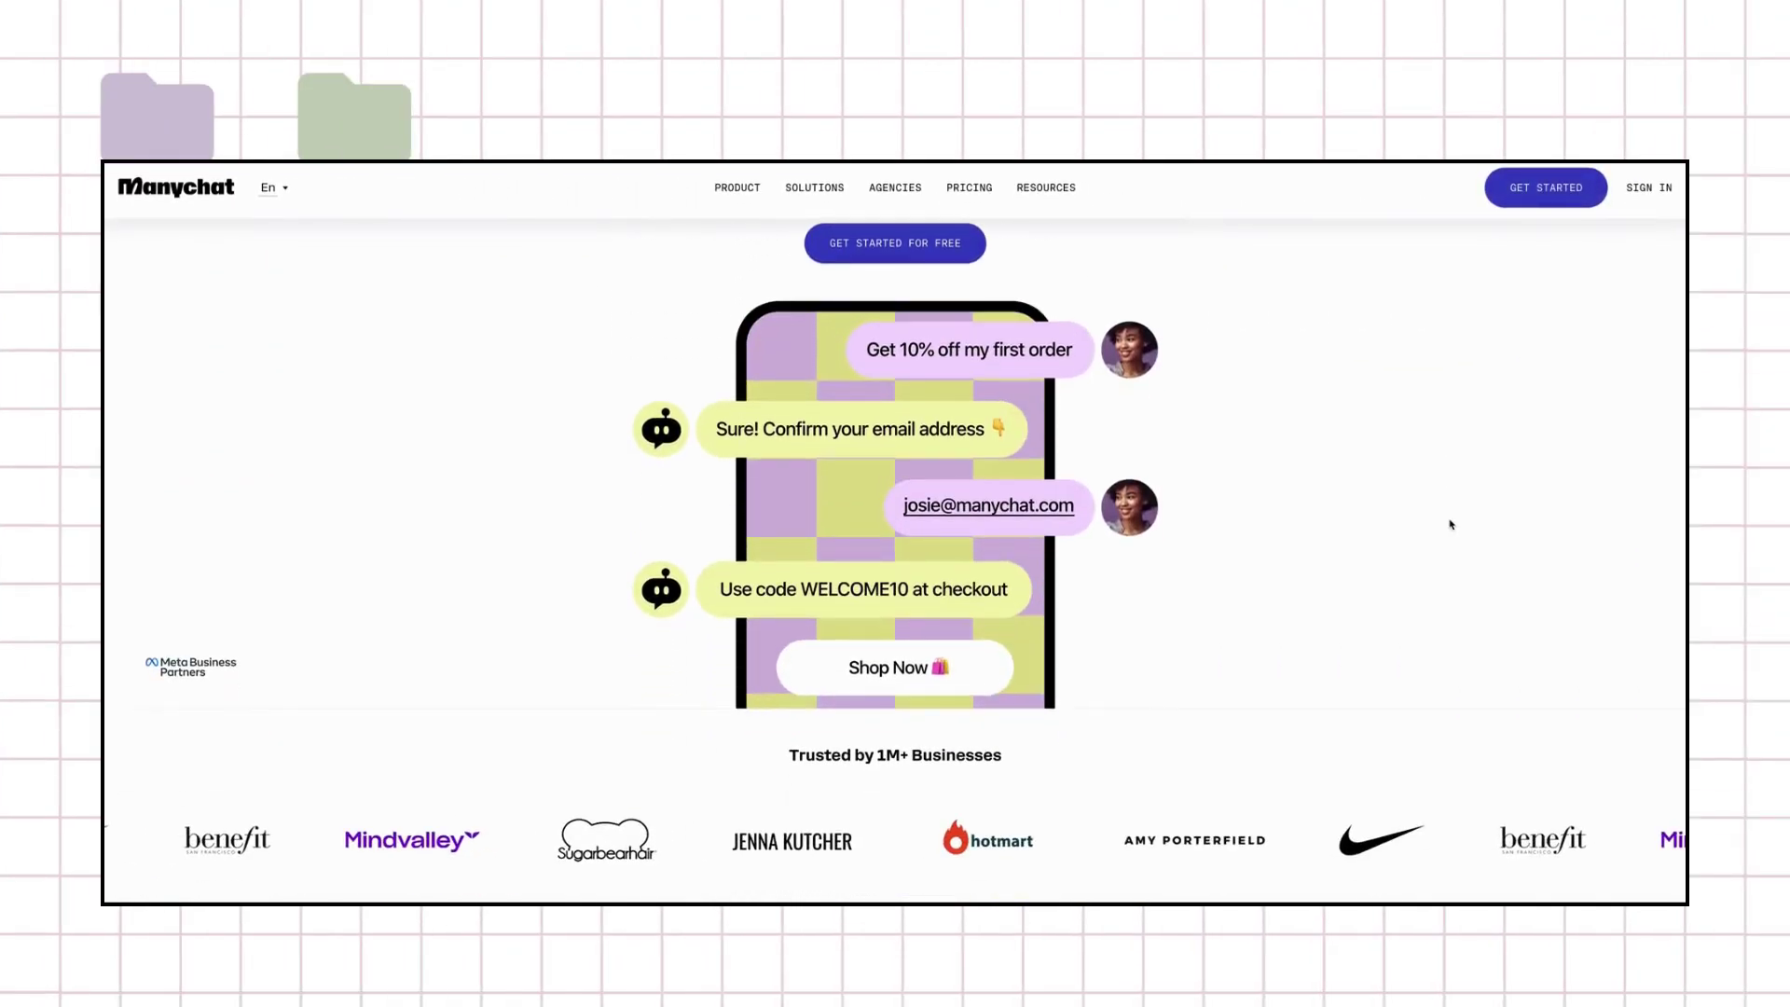
scroll(1450, 525, down, 5)
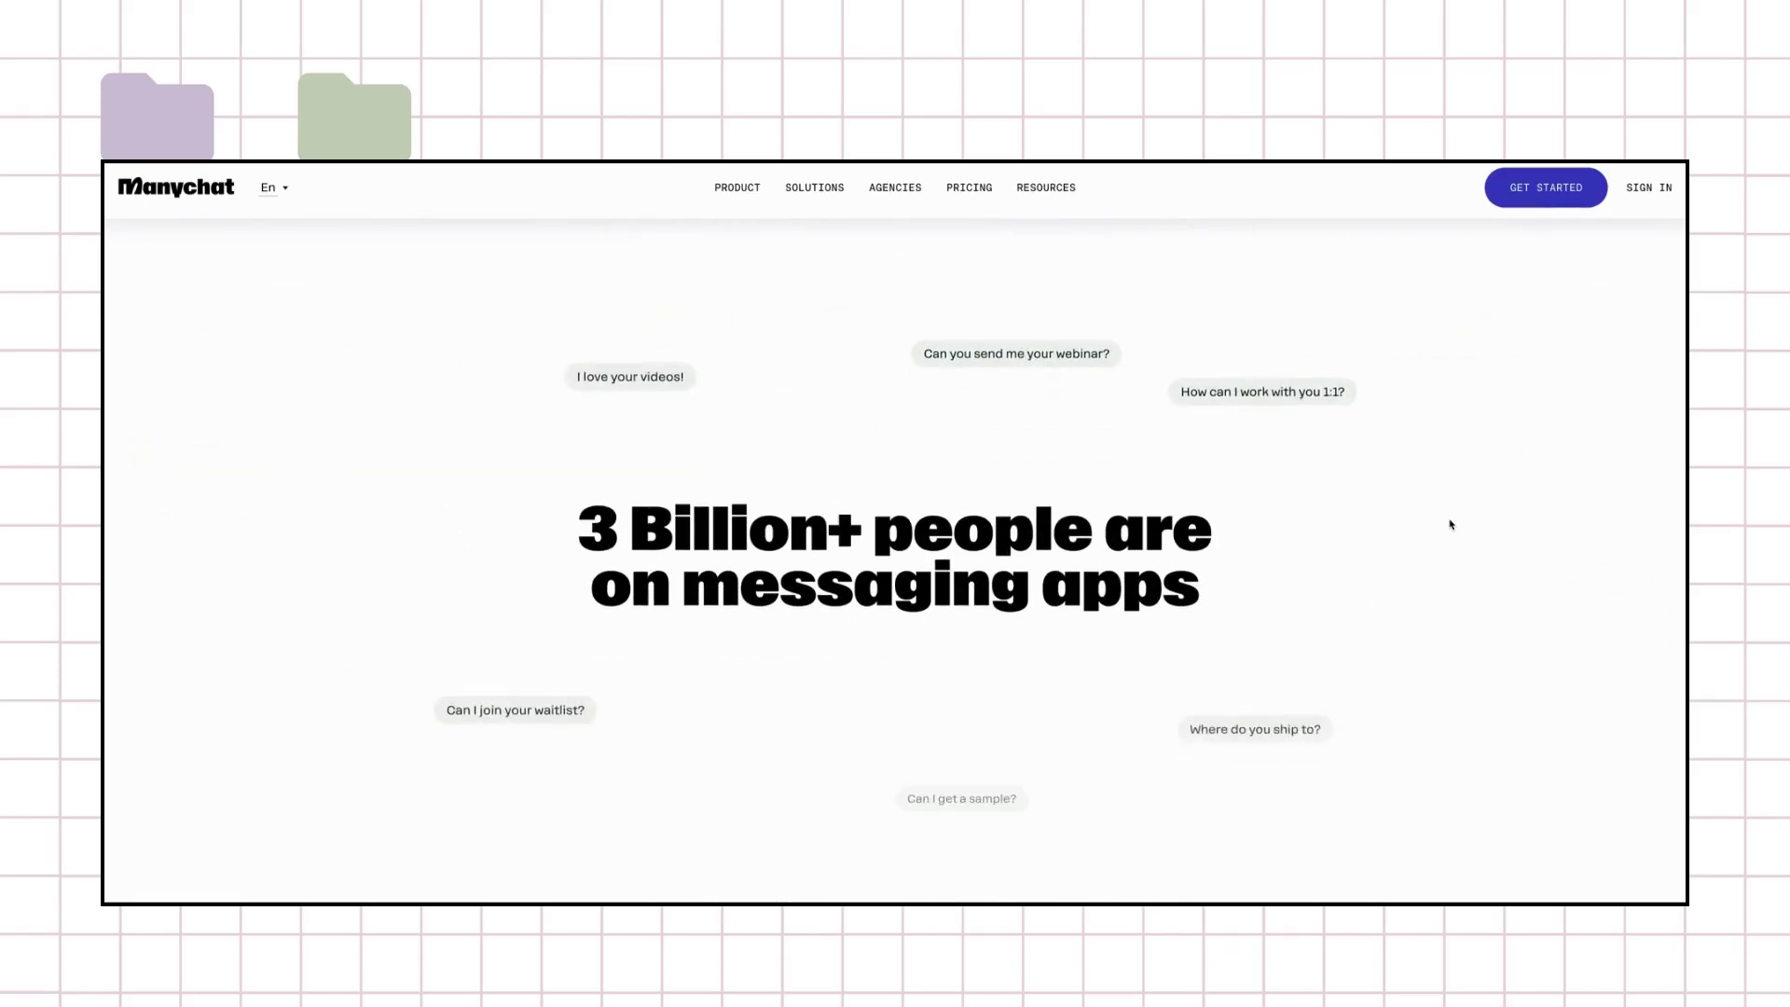
scroll(1450, 525, down, 5)
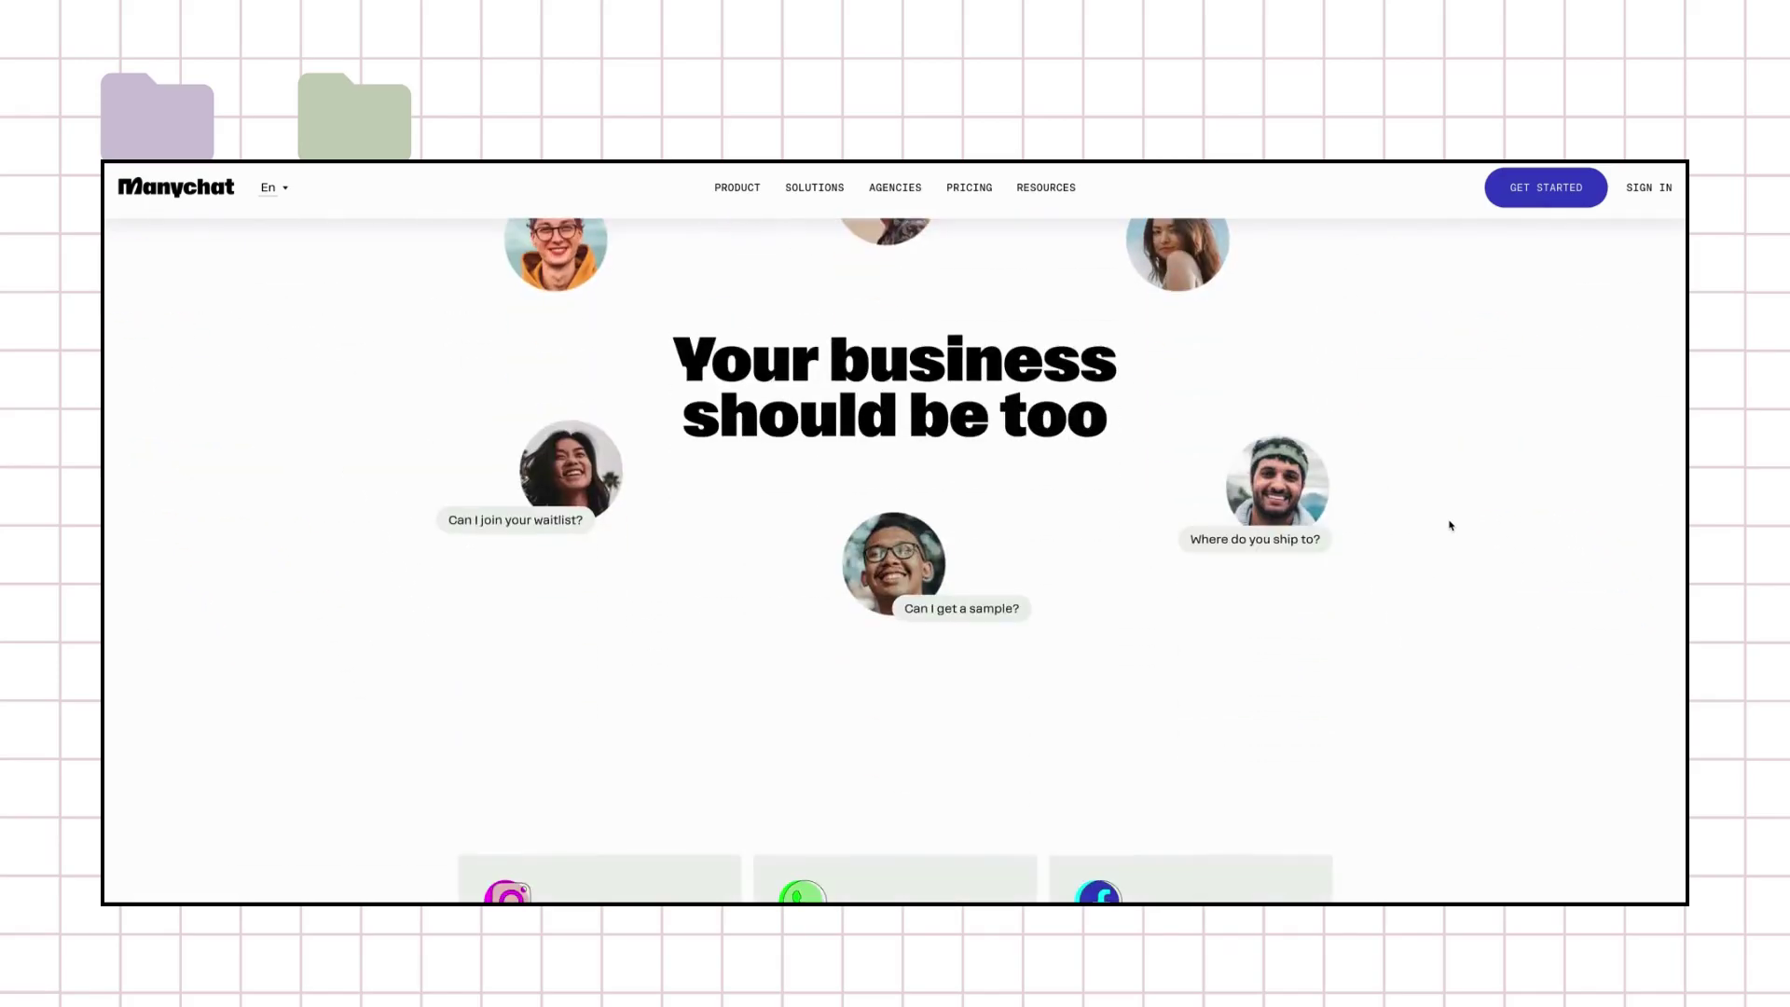
scroll(1450, 525, down, 3)
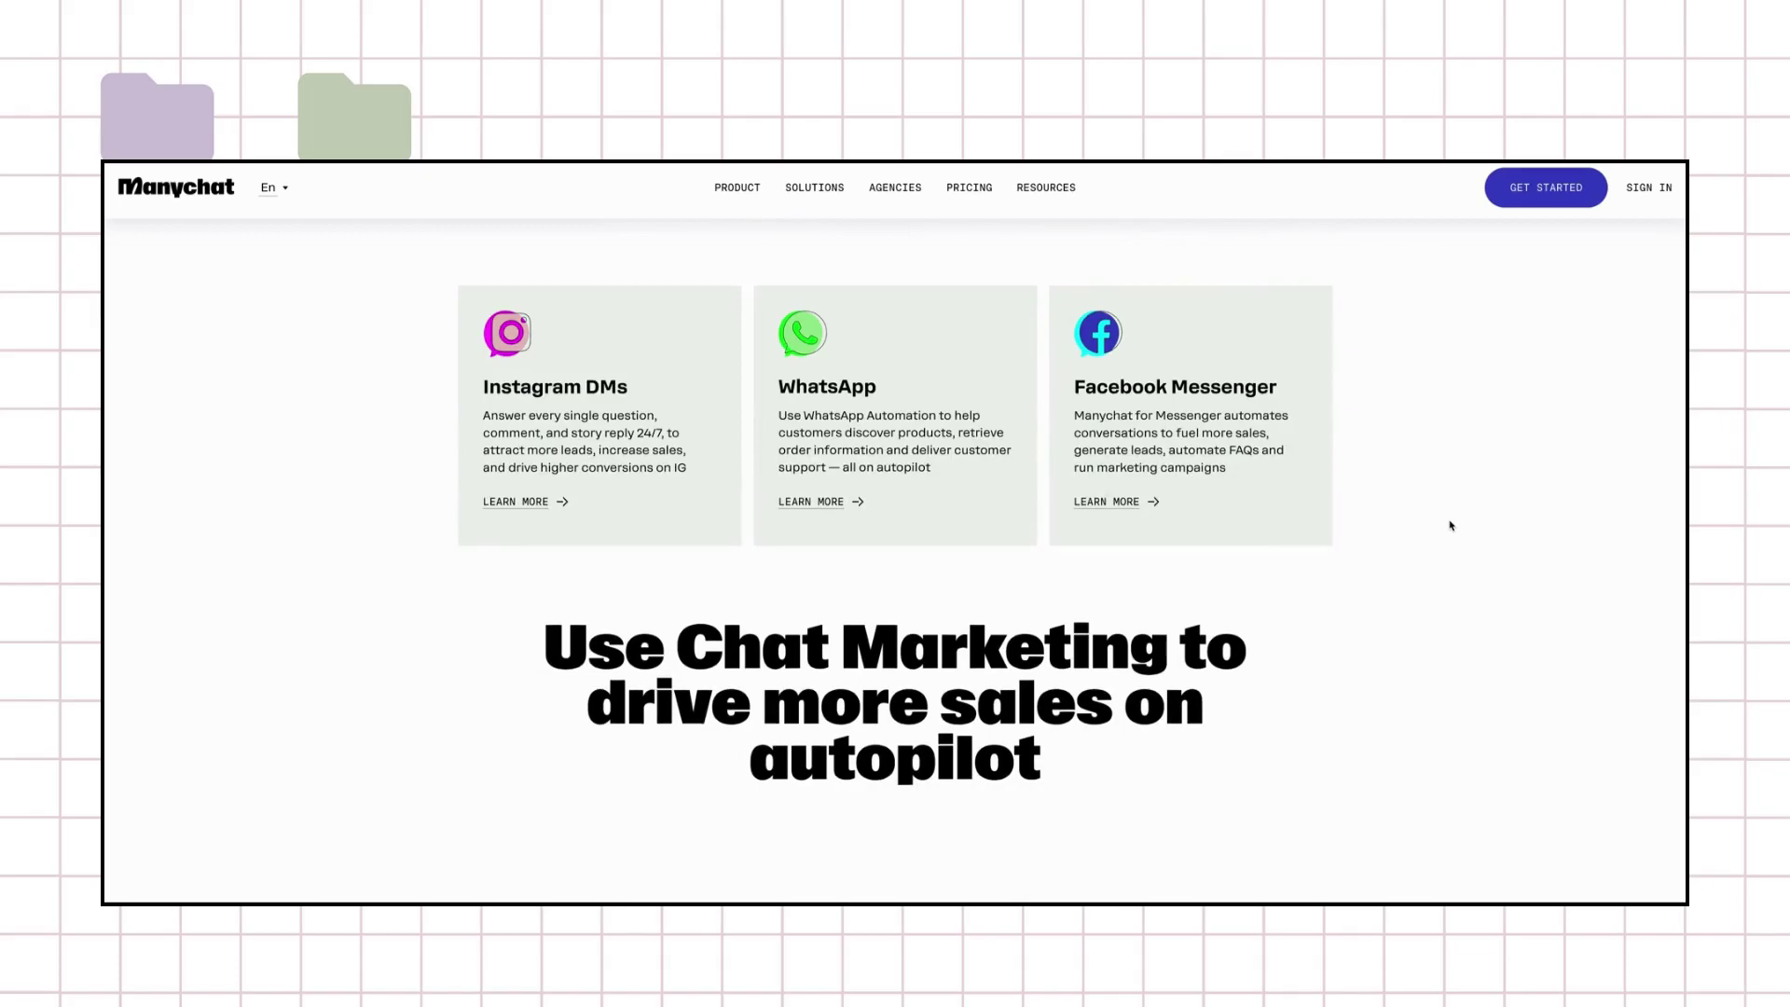
scroll(1451, 525, down, 10)
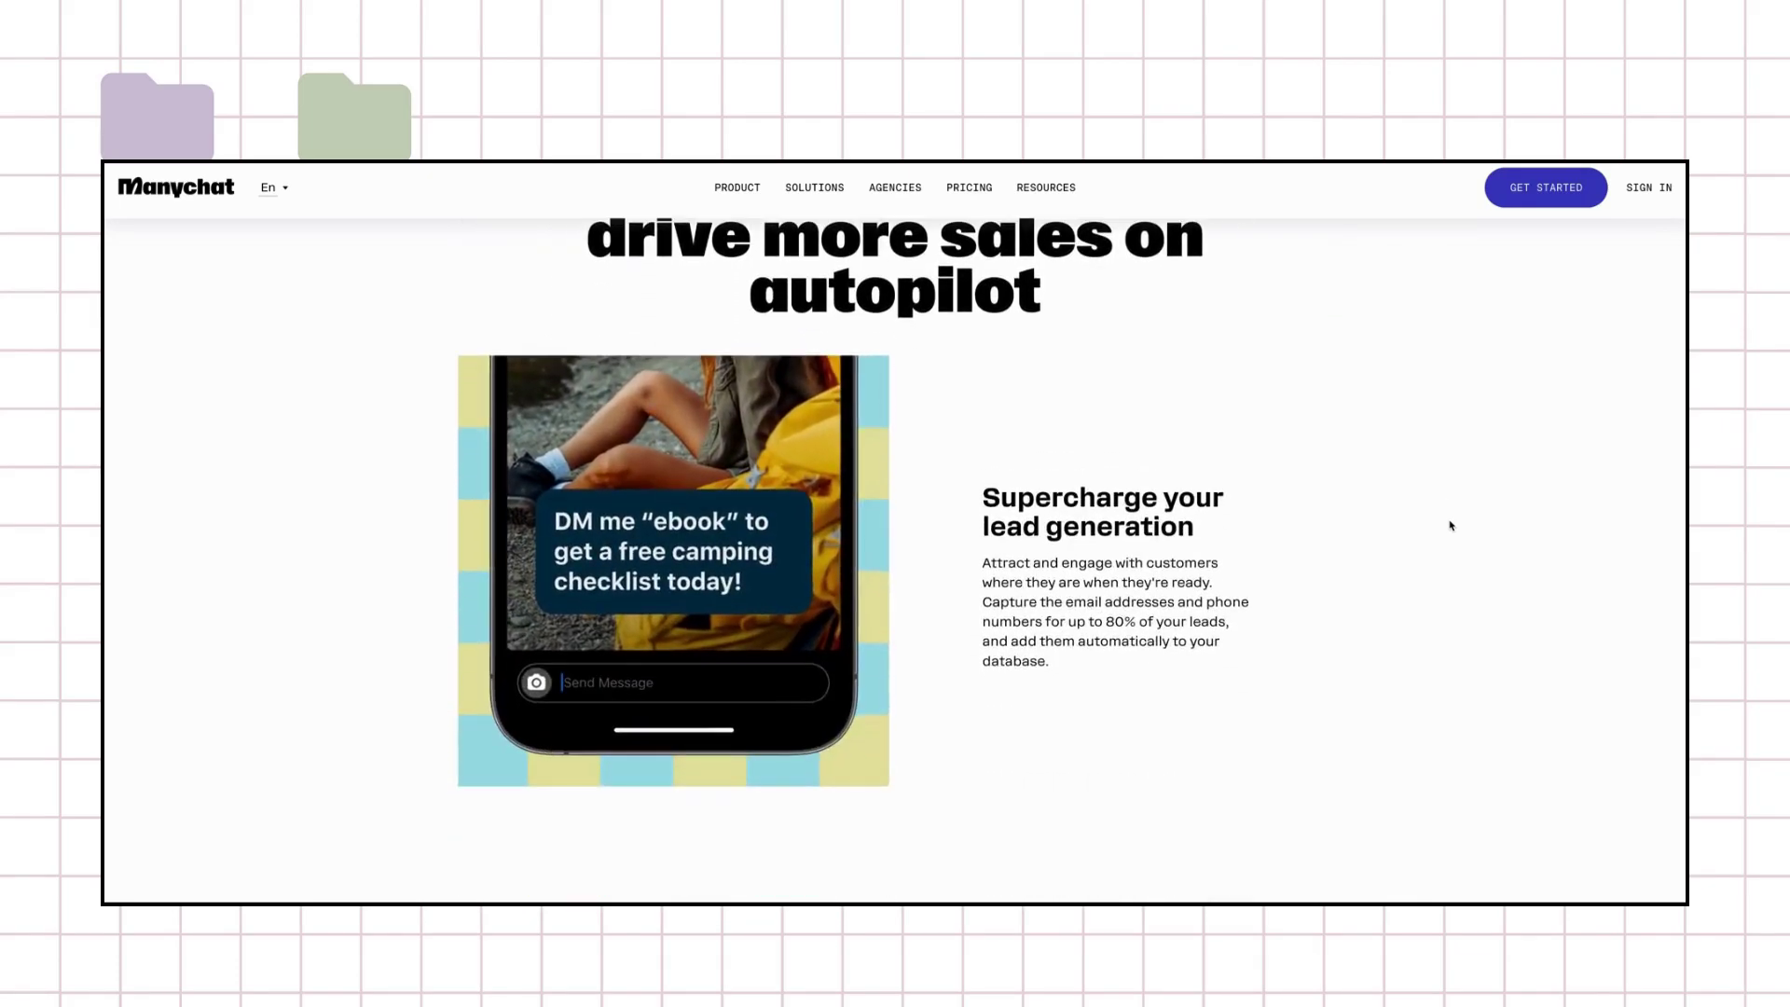
scroll(1450, 524, down, 10)
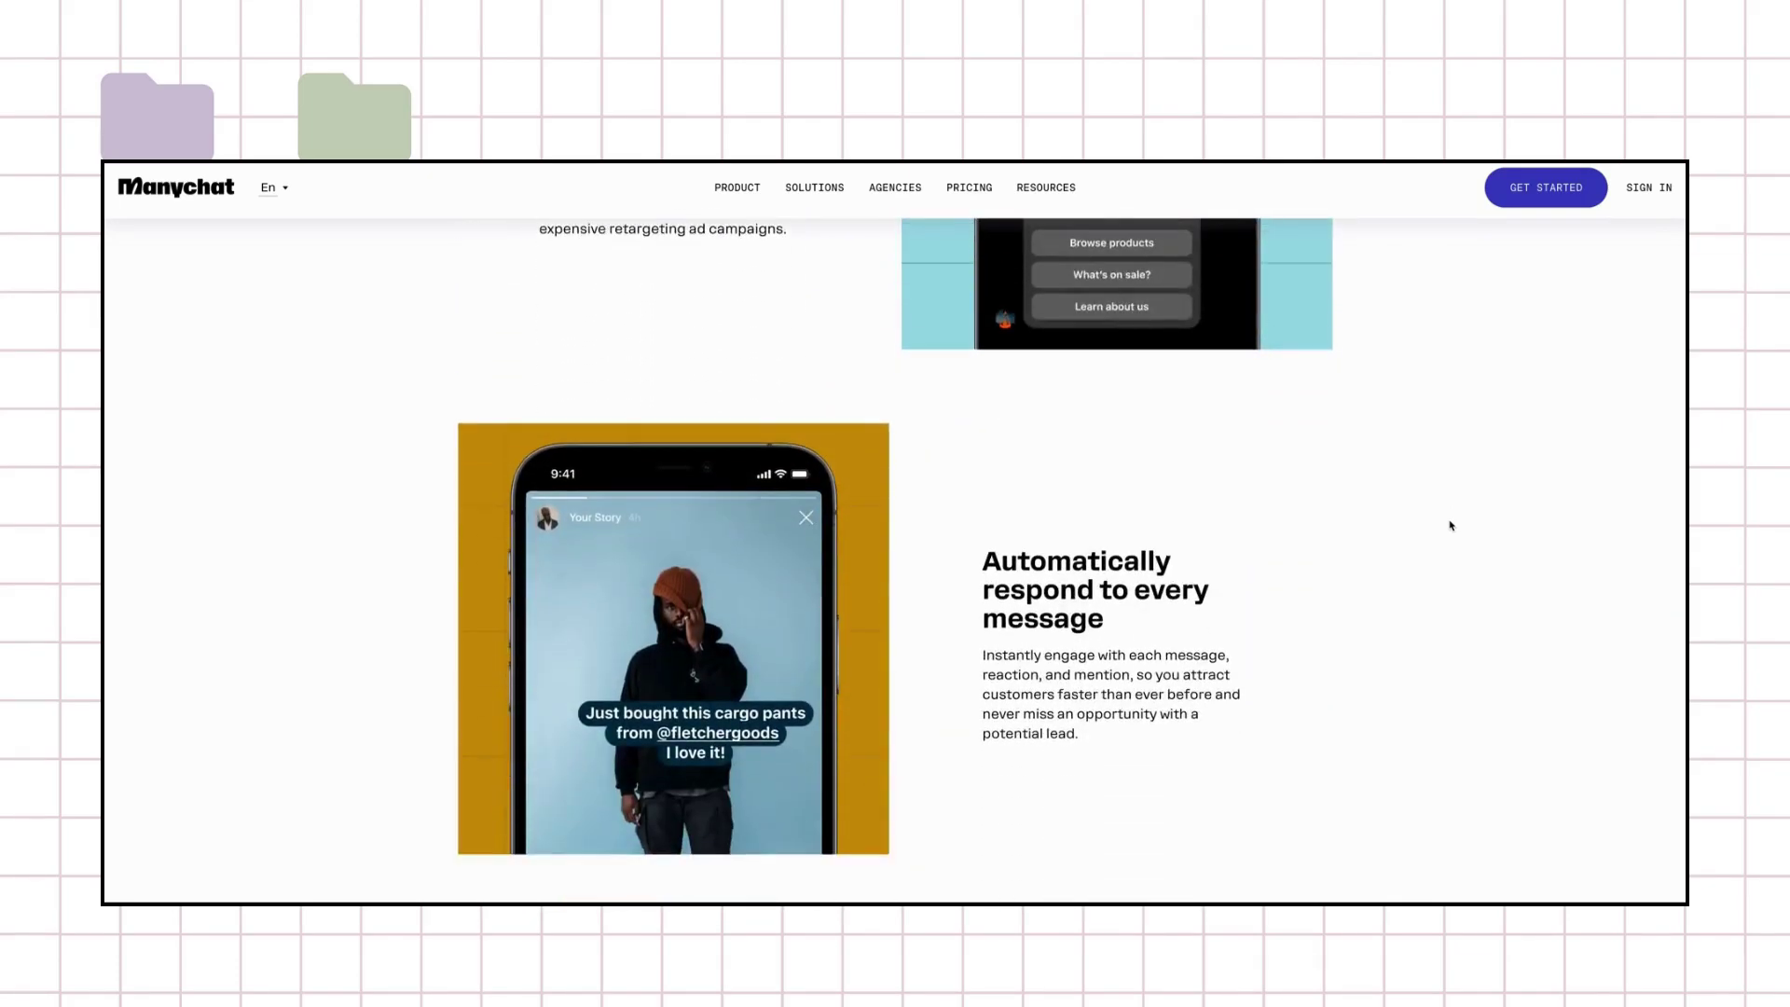
scroll(1451, 525, down, 10)
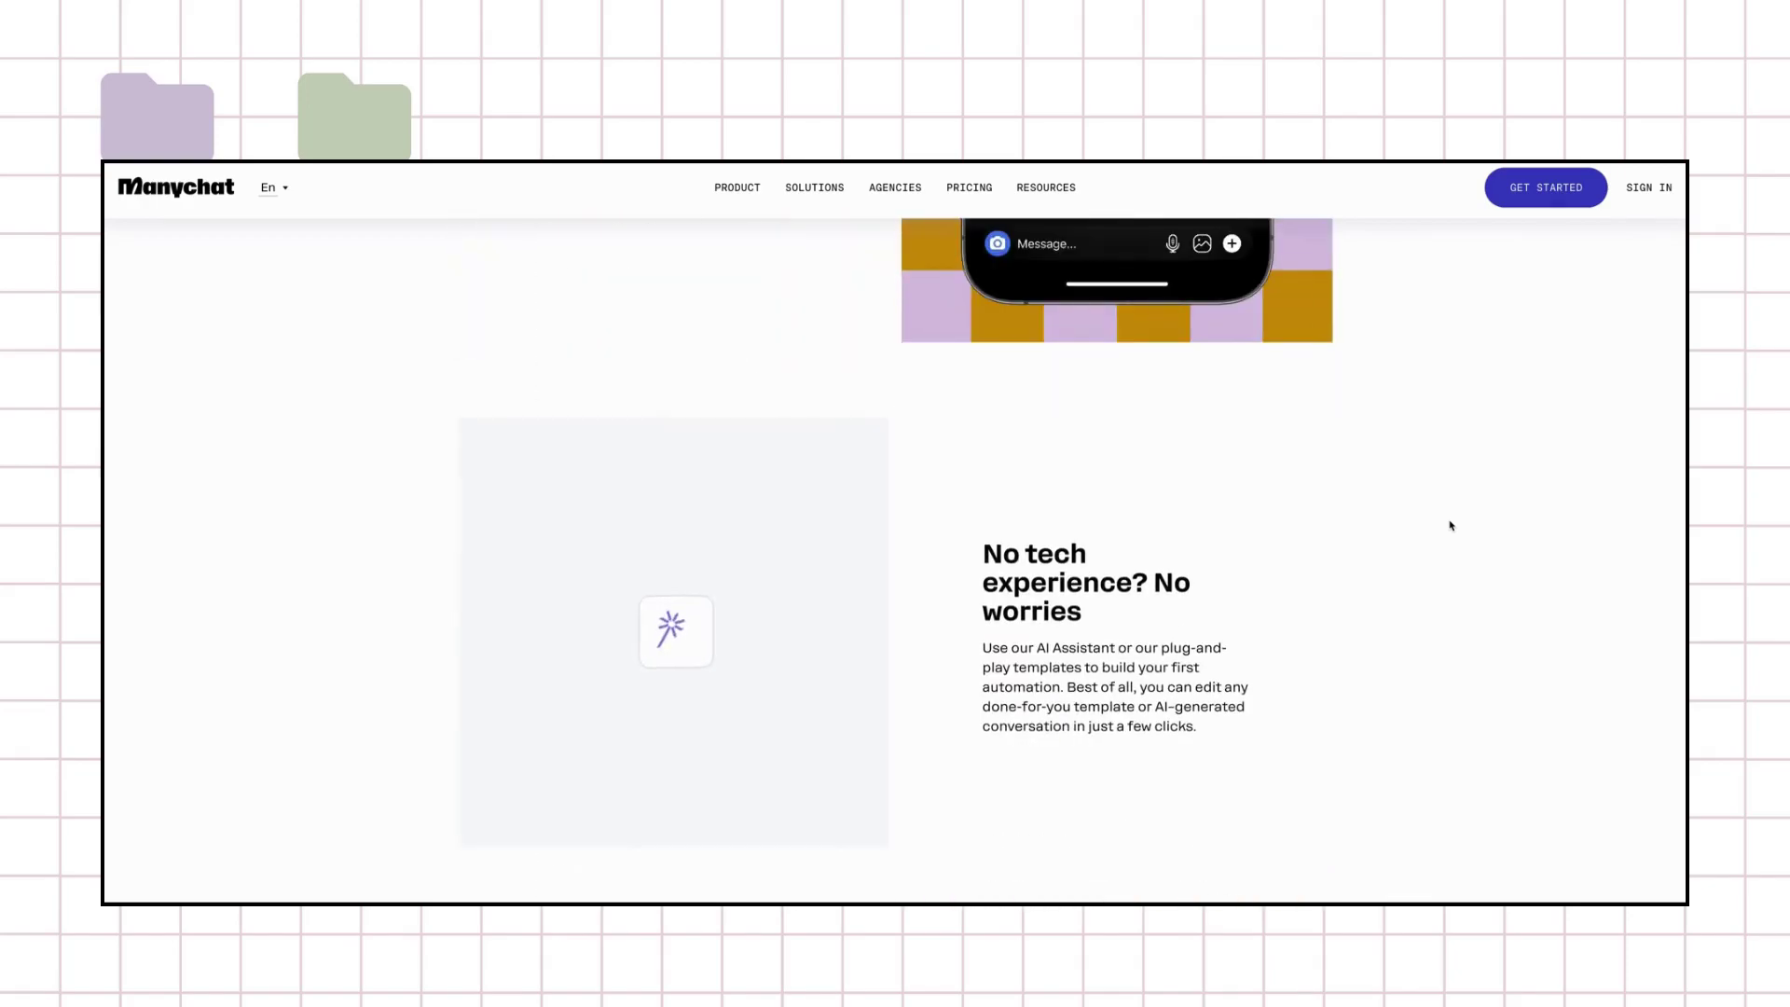
scroll(1450, 525, down, 10)
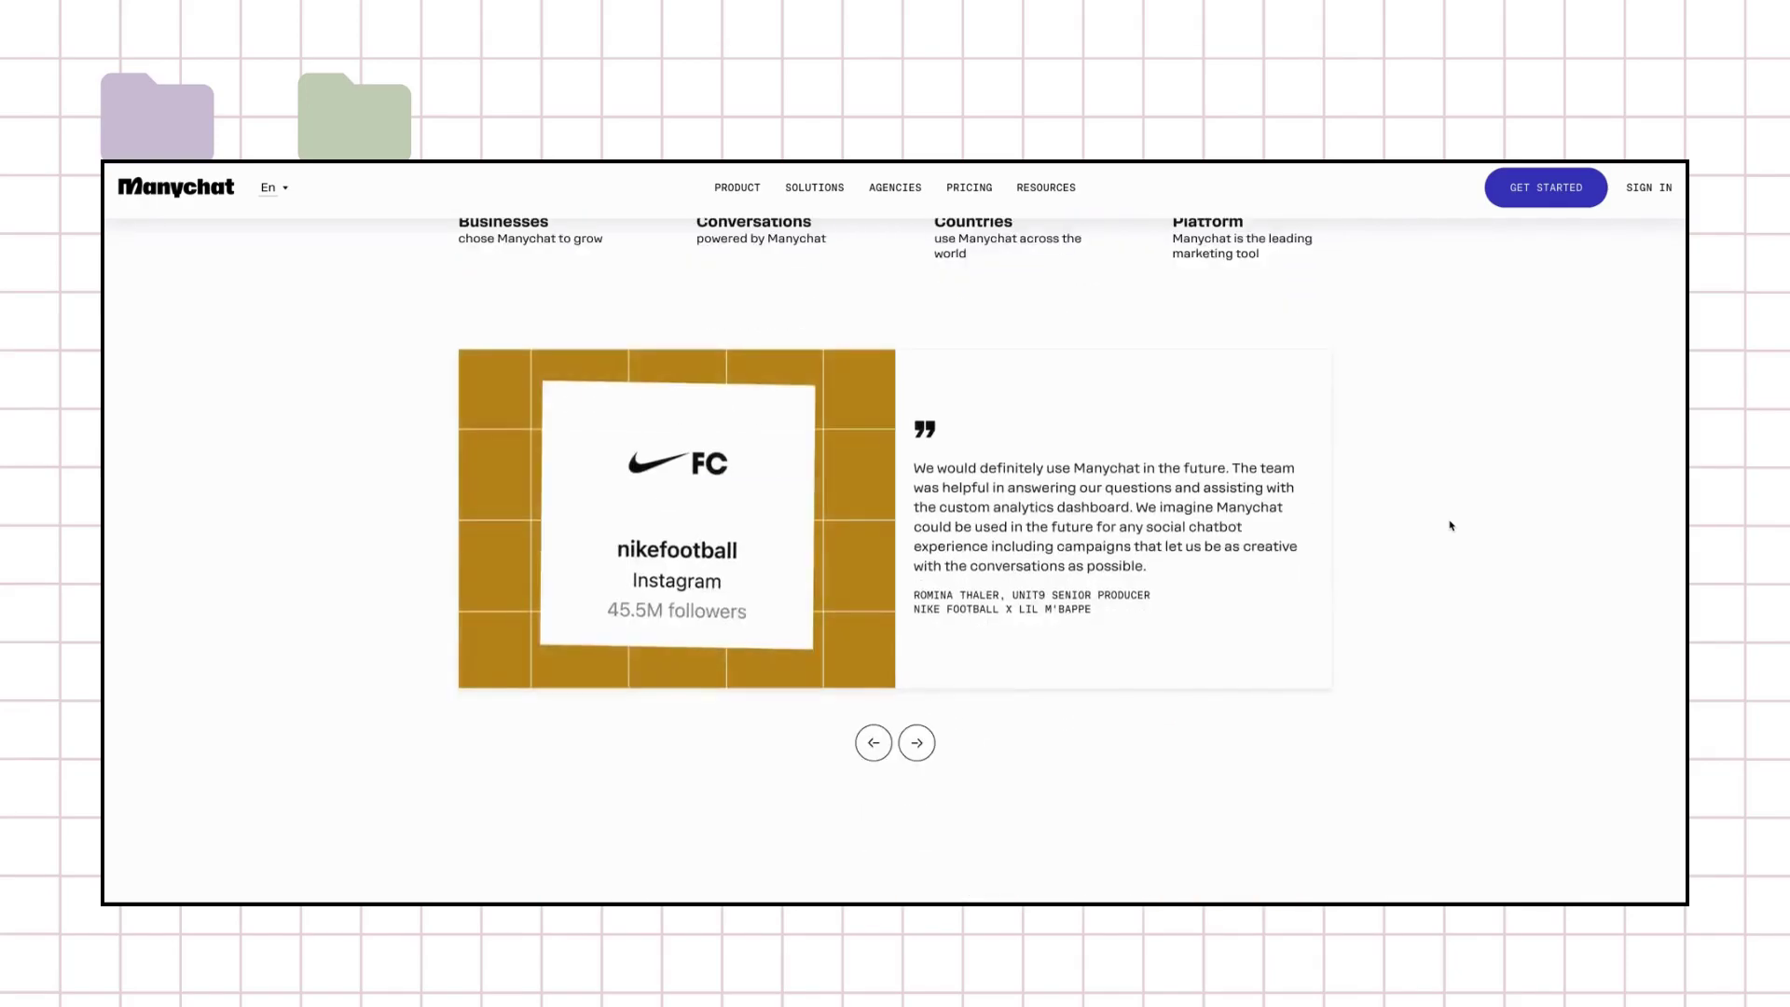
scroll(1451, 525, down, 10)
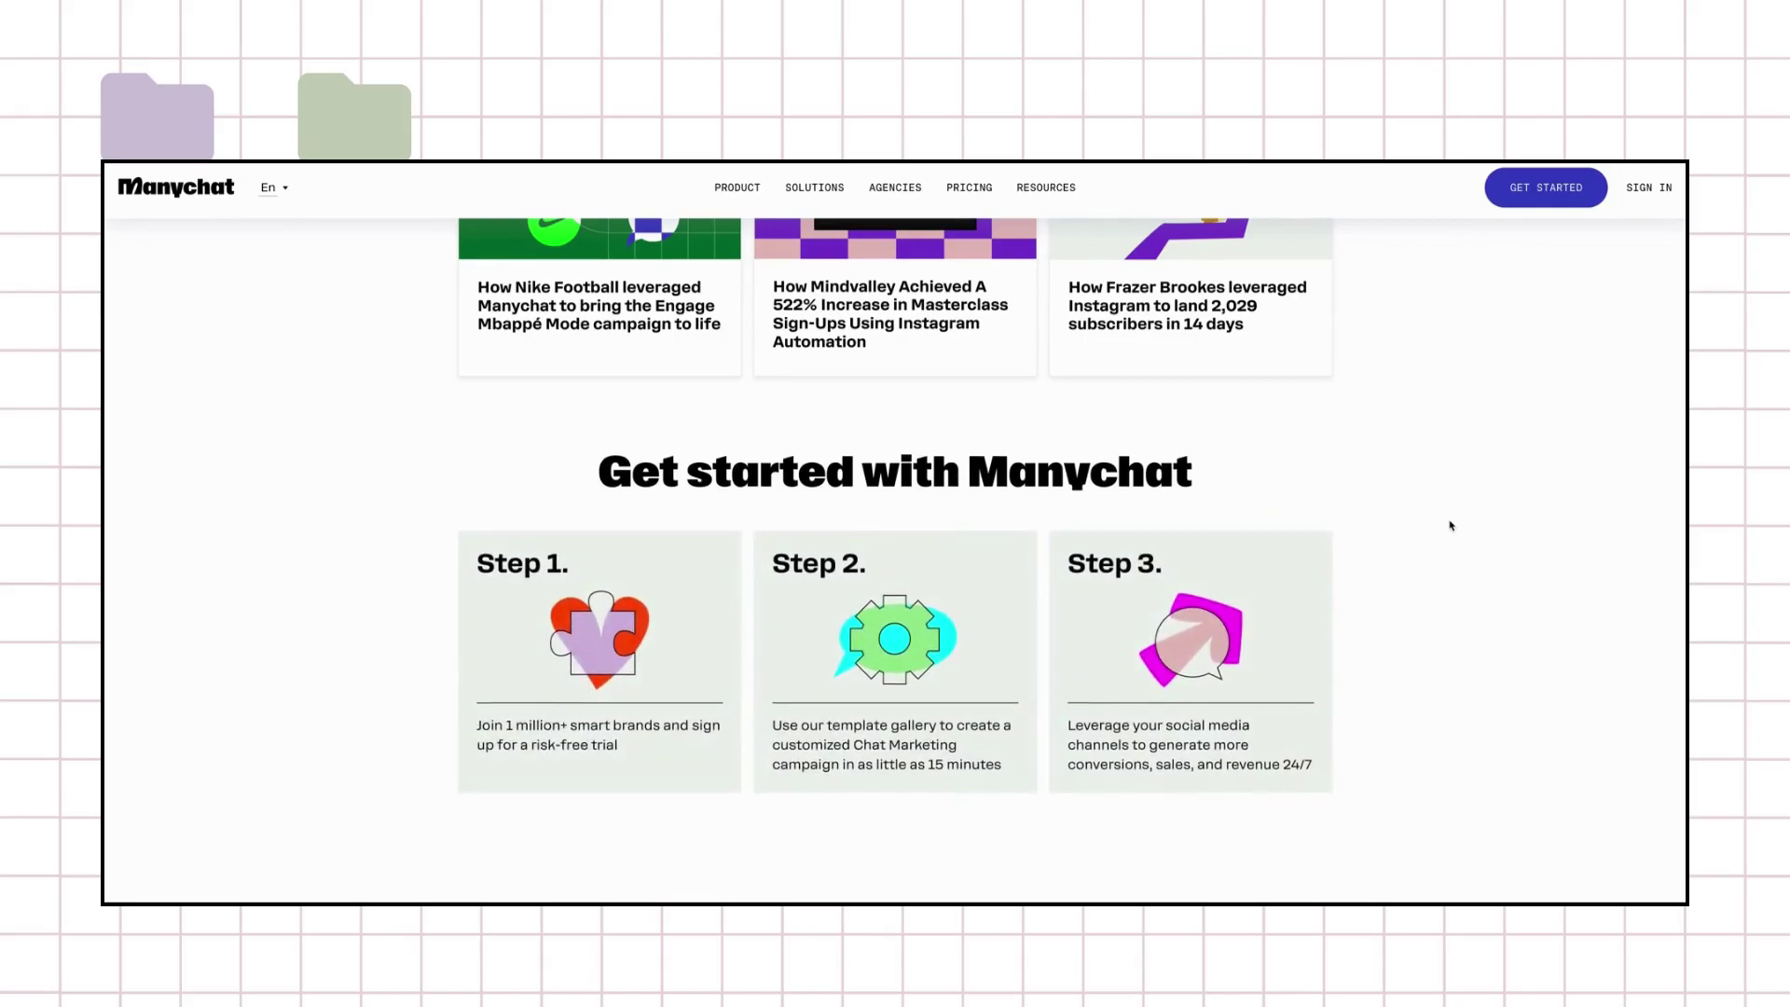
scroll(1451, 525, down, 3)
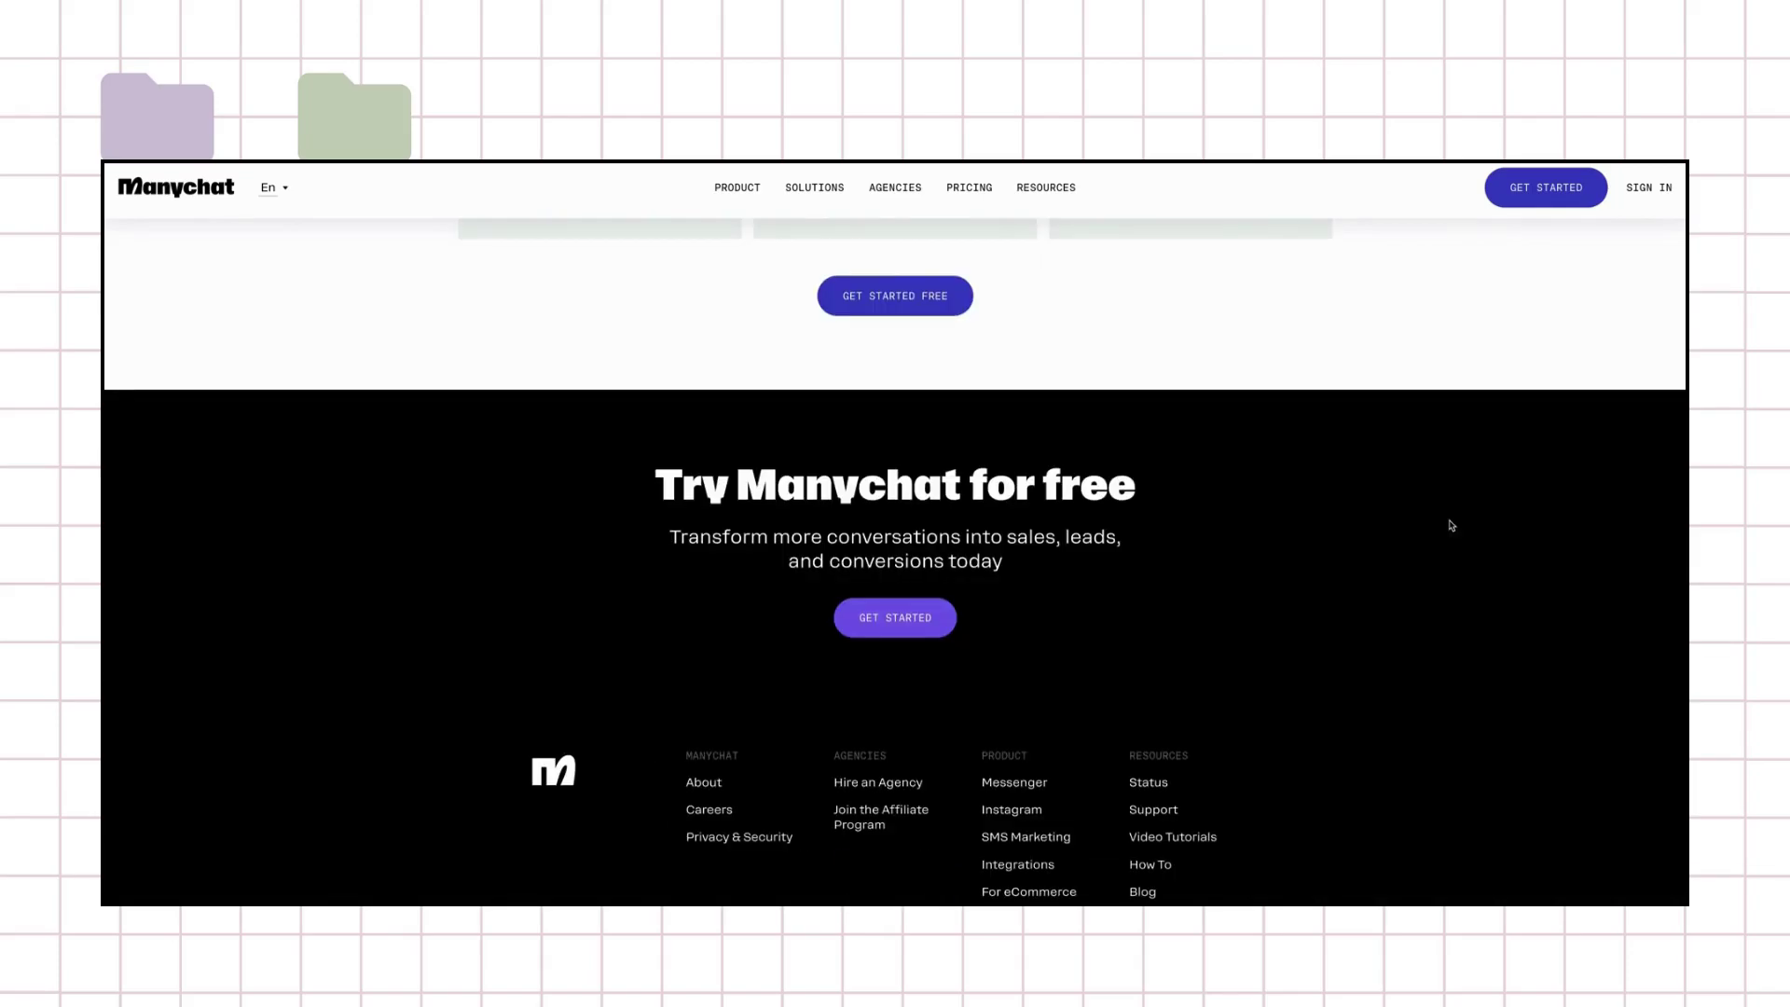